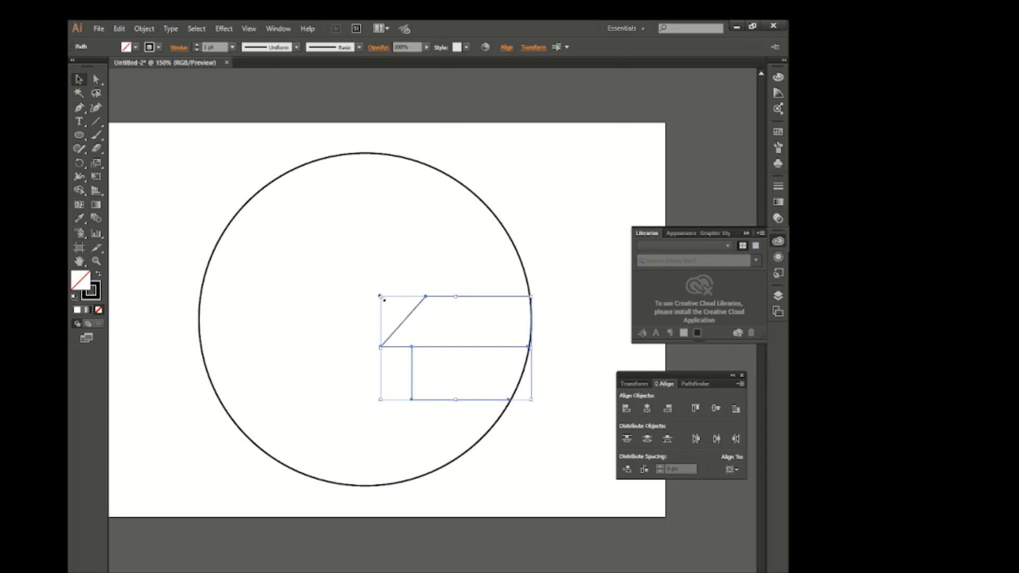
- Draw a small upright door rectangle standing on the base line of the right house's wall
left_click(533, 441)
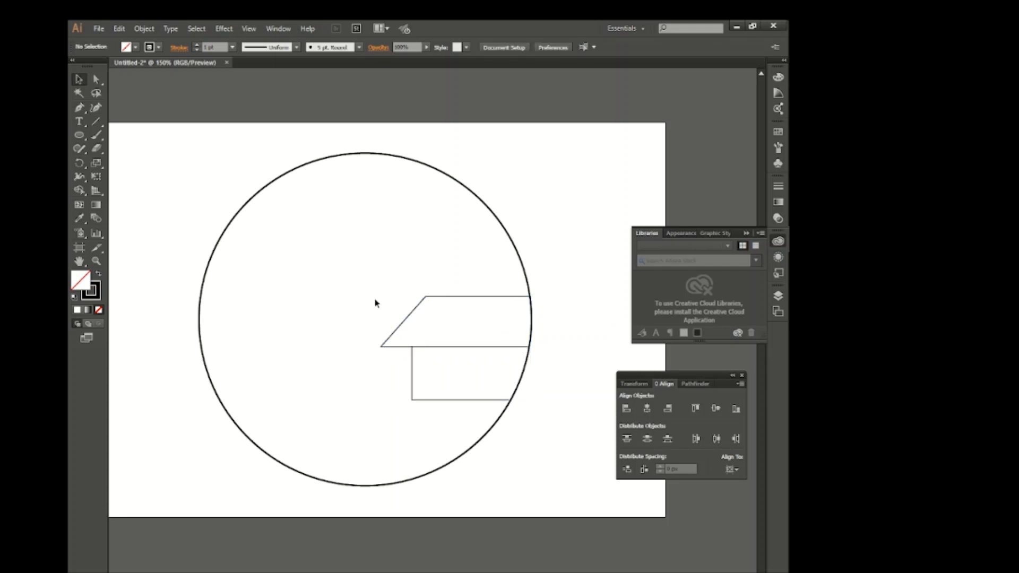
left_click_drag(79, 135, 127, 135)
left_click_drag(462, 368, 480, 400)
key("v")
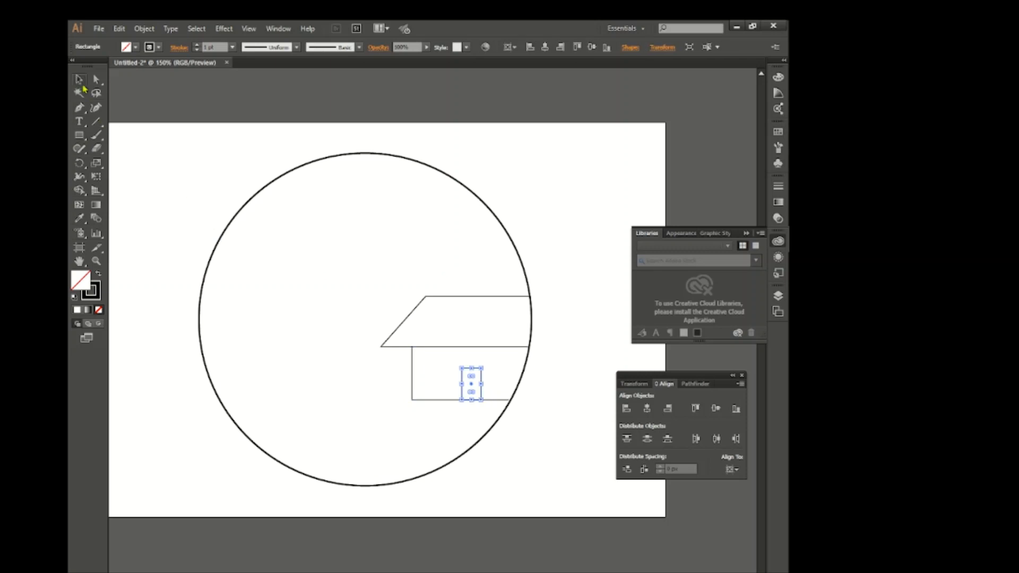
left_click(183, 185)
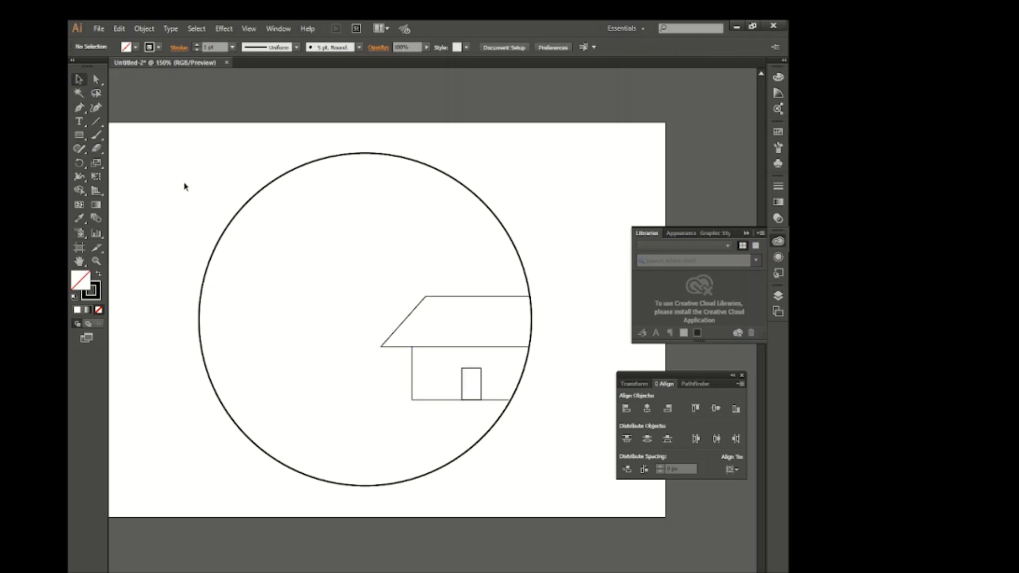
- Draw a vertical Pen line across the right house's roof, from ridge to eaves, close to the circle's edge
left_click(79, 107)
left_click(521, 296)
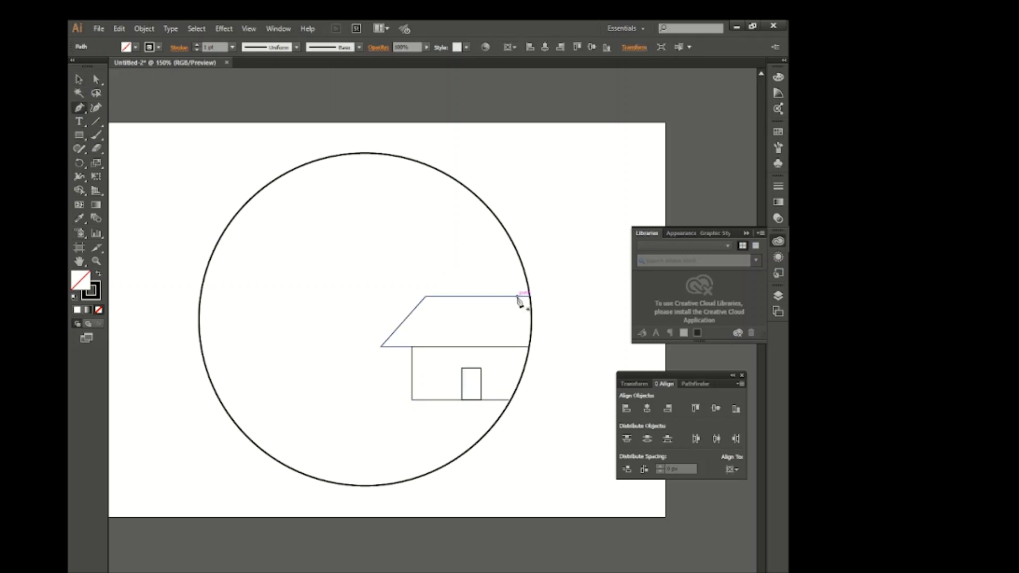
left_click(521, 346)
key("v")
left_click(269, 222)
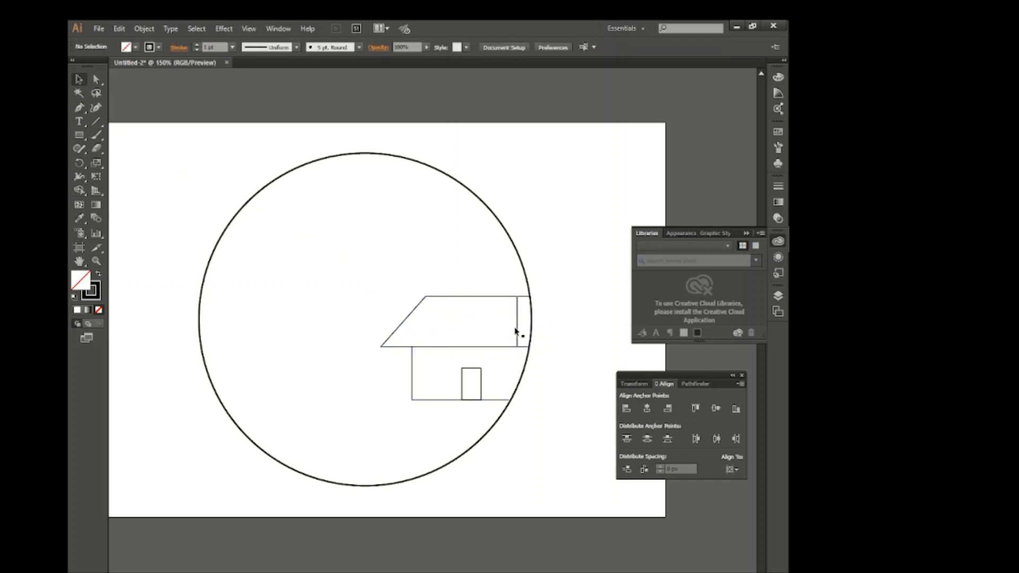
- Duplicate the vertical roof line at even intervals leftward until the copies reach the roof's upper corner
left_click_drag(514, 329, 502, 329)
key("ctrl+d")
key("ctrl+d")
key("ctrl+d")
key("ctrl+d")
key("ctrl+d")
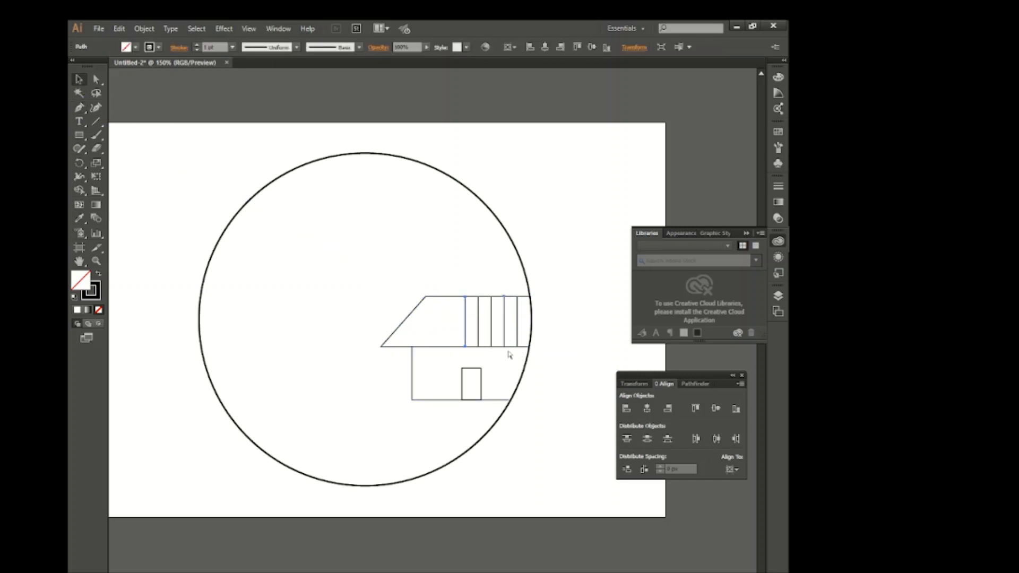
left_click(289, 264)
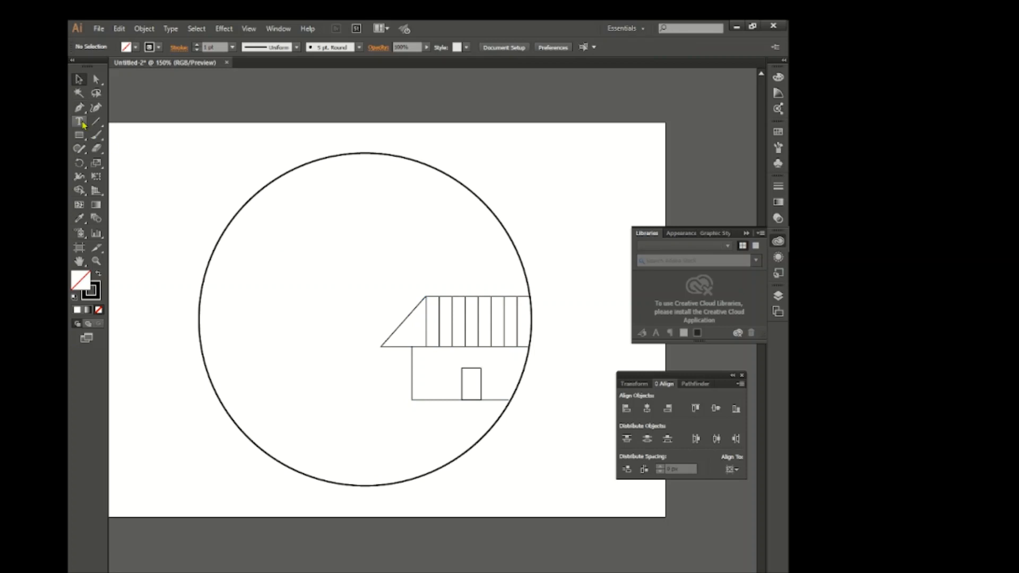
- Draw three progressively shorter vertical Pen lines from the sloped roof edge down to the eaves of the right house
key("p")
left_click(416, 307)
left_click(417, 346)
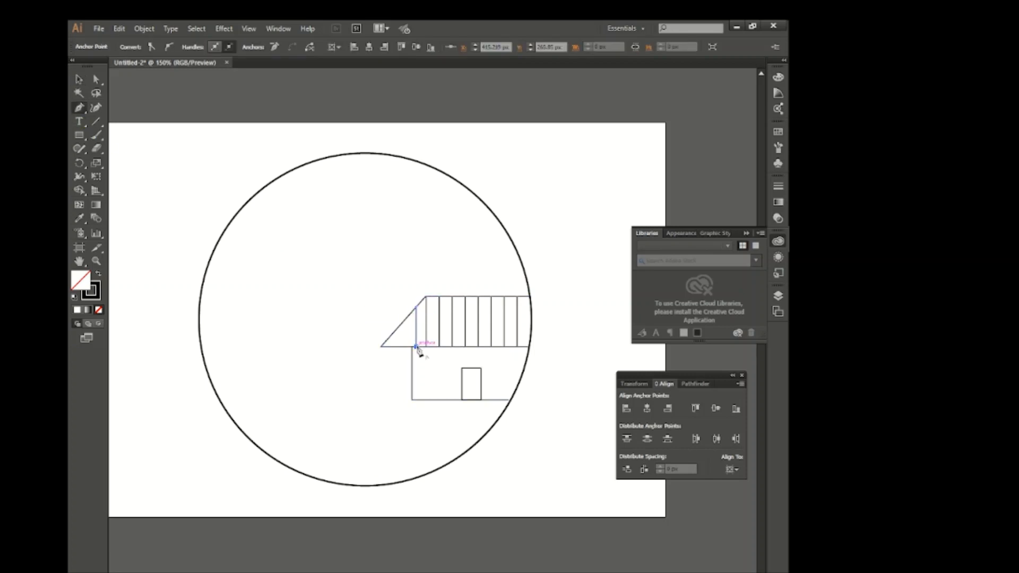
left_click(405, 319)
left_click(405, 346)
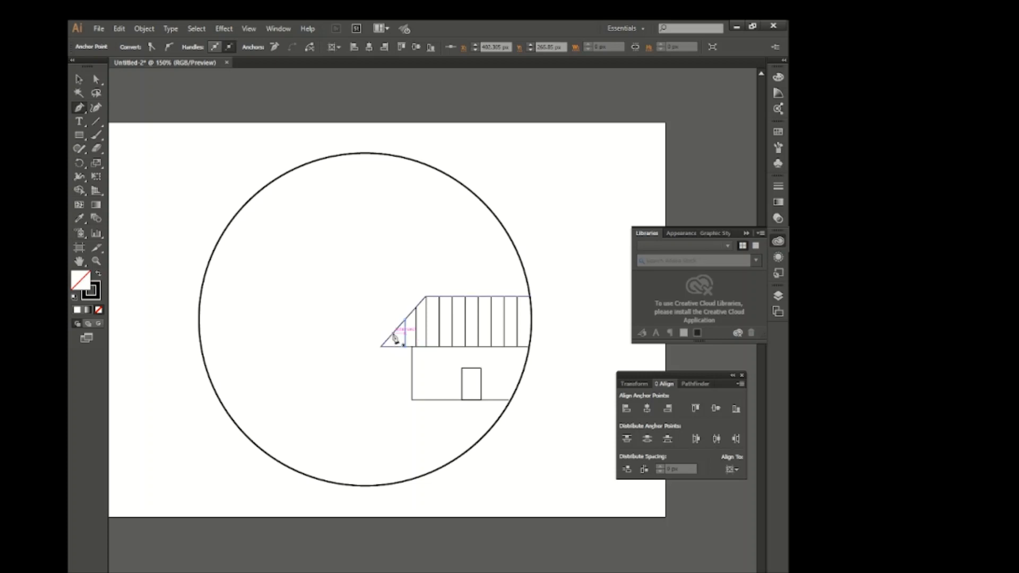
left_click(393, 333)
left_click(393, 346)
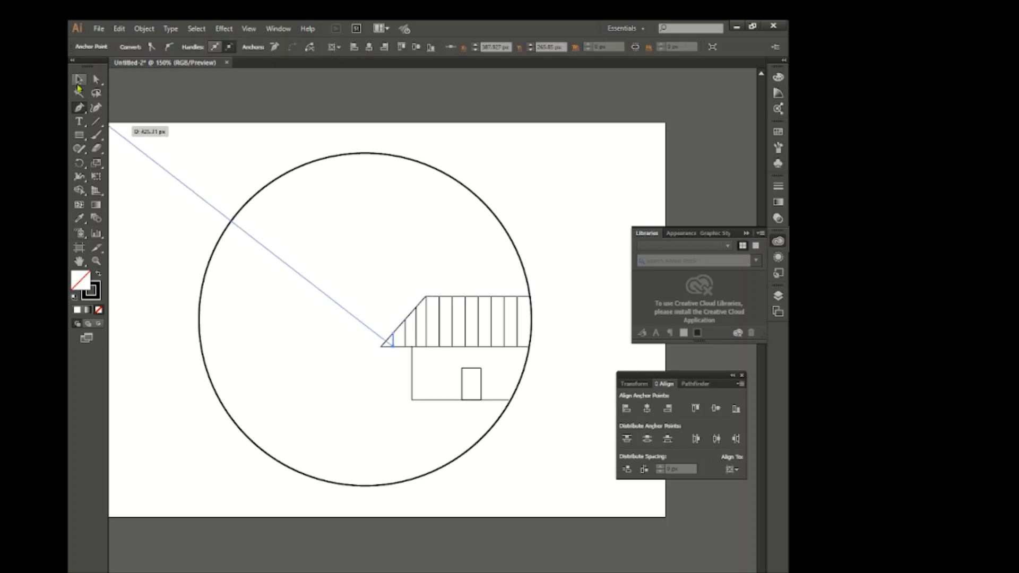
key("v")
left_click(310, 318)
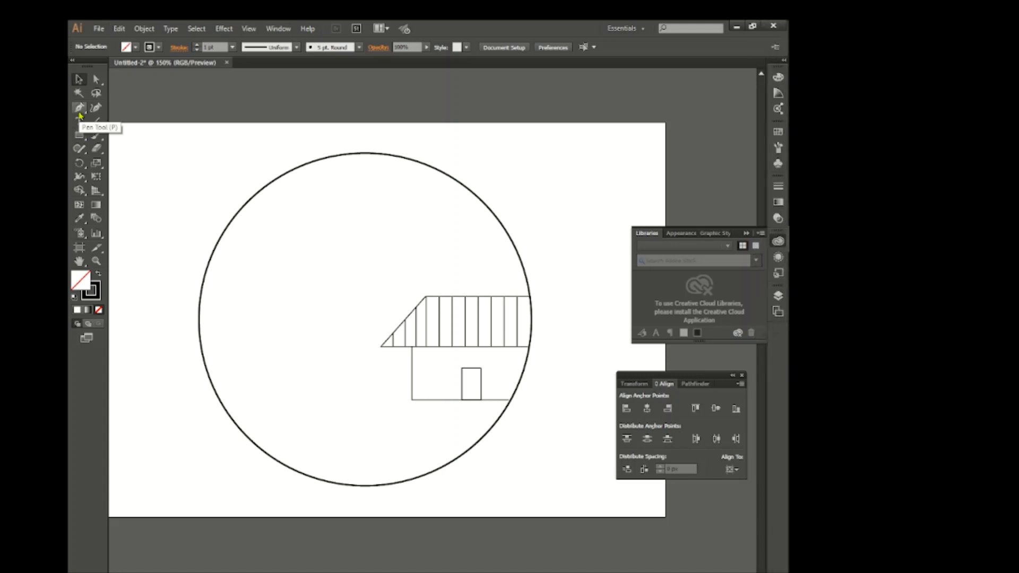
- Group all parts of the right house and place a copy in the left half of the circle, slightly higher
left_click_drag(429, 355, 486, 414)
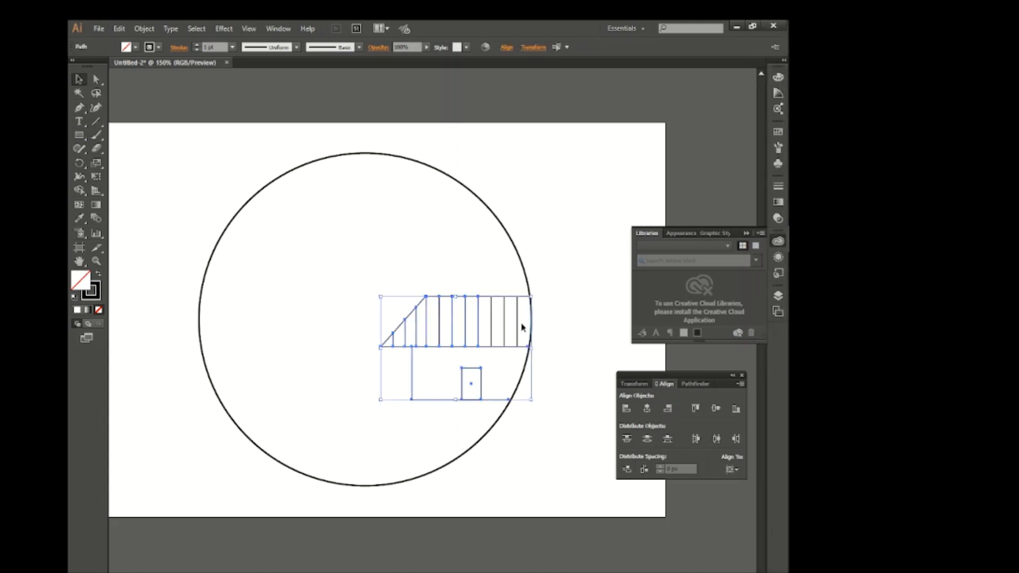
left_click(388, 291)
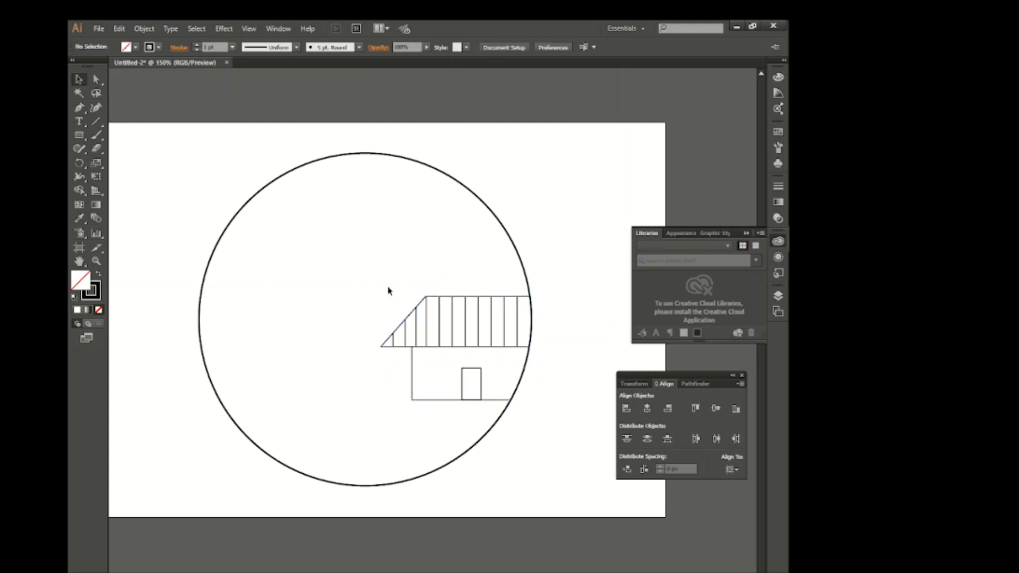
left_click_drag(466, 304, 295, 282)
- Reflect the copied house across the vertical axis with preview enabled
right_click(329, 298)
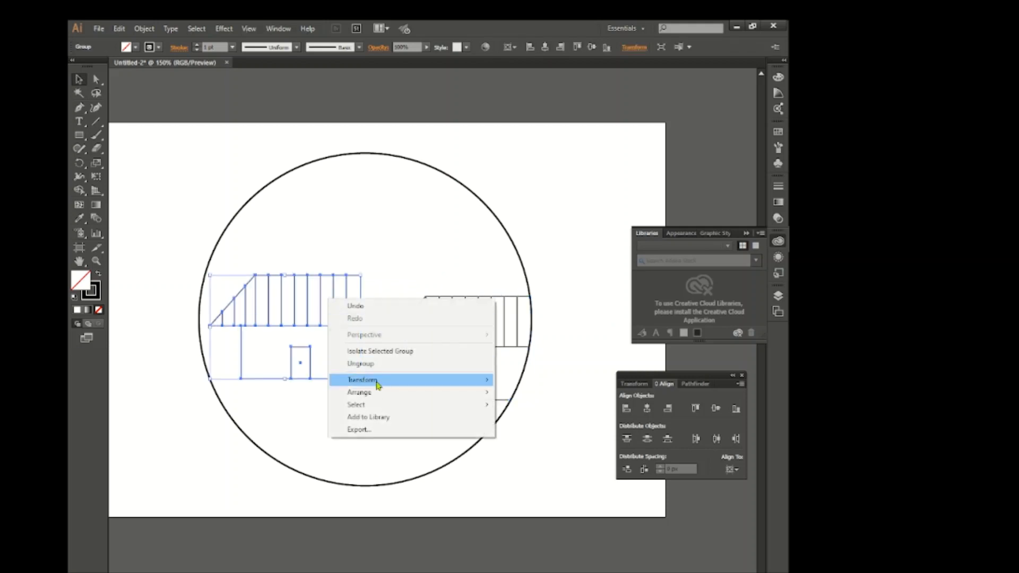
mouse_move(375, 380)
left_click(532, 423)
left_click(351, 360)
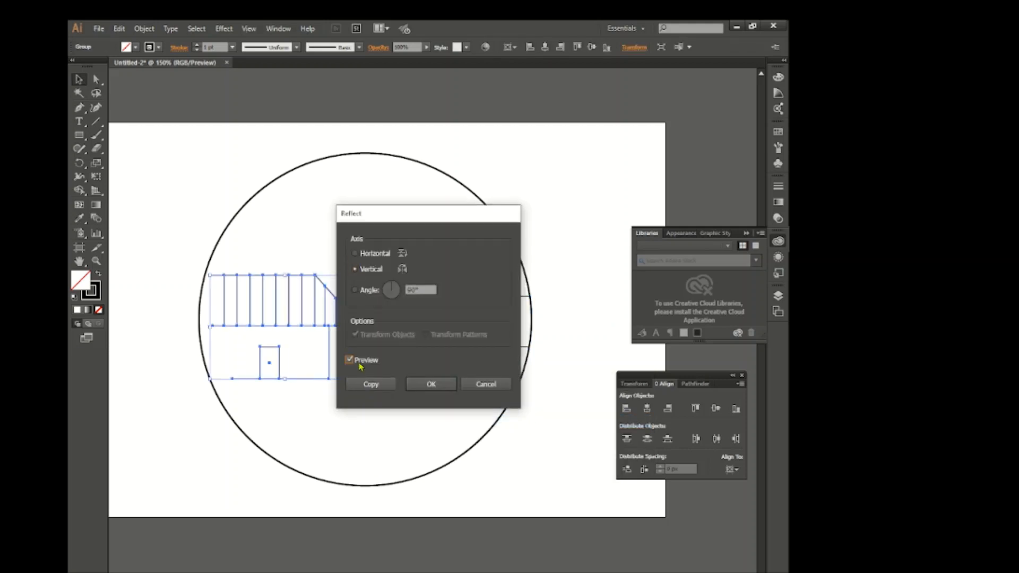
left_click(429, 384)
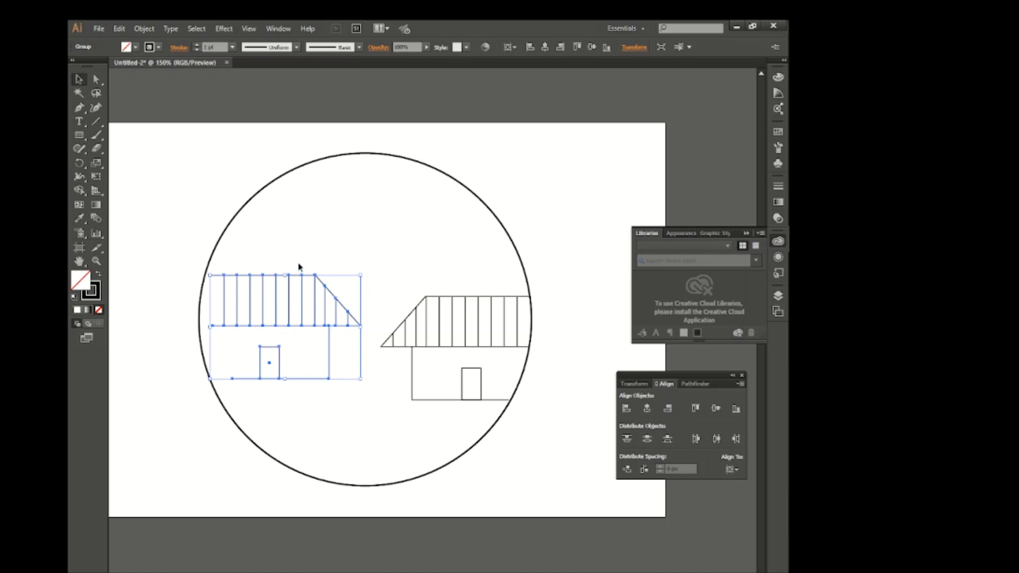
- Move the reflected house slightly up so its roof's outer edge meets the left side of the circle
left_click_drag(299, 276, 292, 275)
left_click(289, 345)
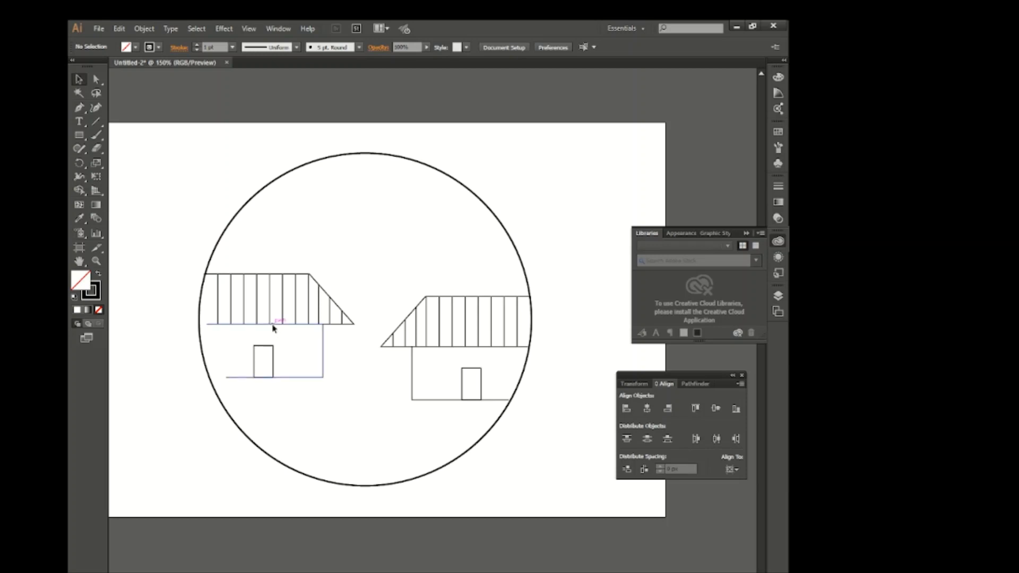
left_click_drag(272, 325, 276, 319)
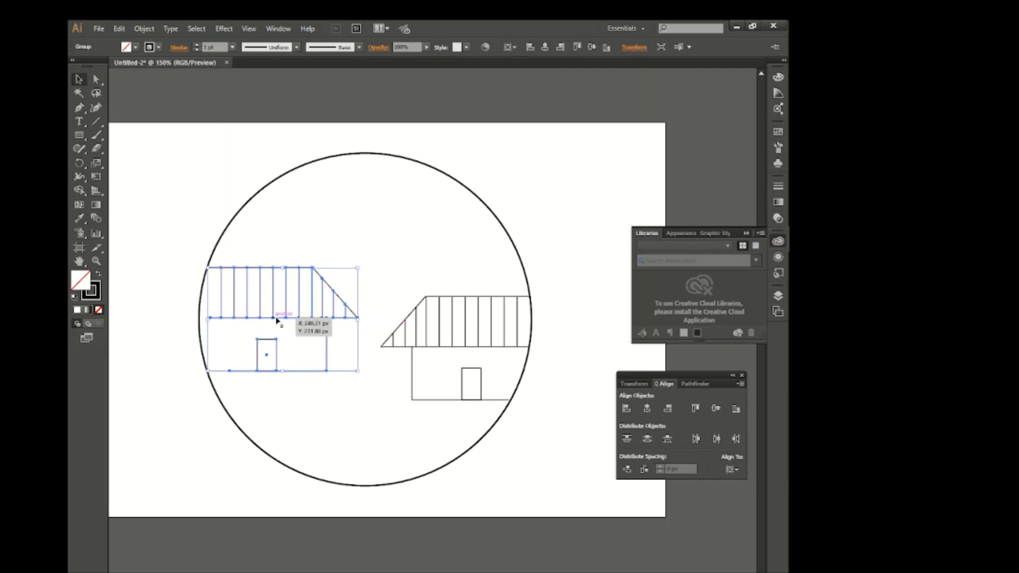
key("ctrl+shift+a")
- Extend the left house's eaves line and base line outward until both meet the circle's edge
left_click_drag(210, 317, 199, 318)
left_click_drag(229, 371, 207, 371)
left_click(79, 80)
left_click(157, 215)
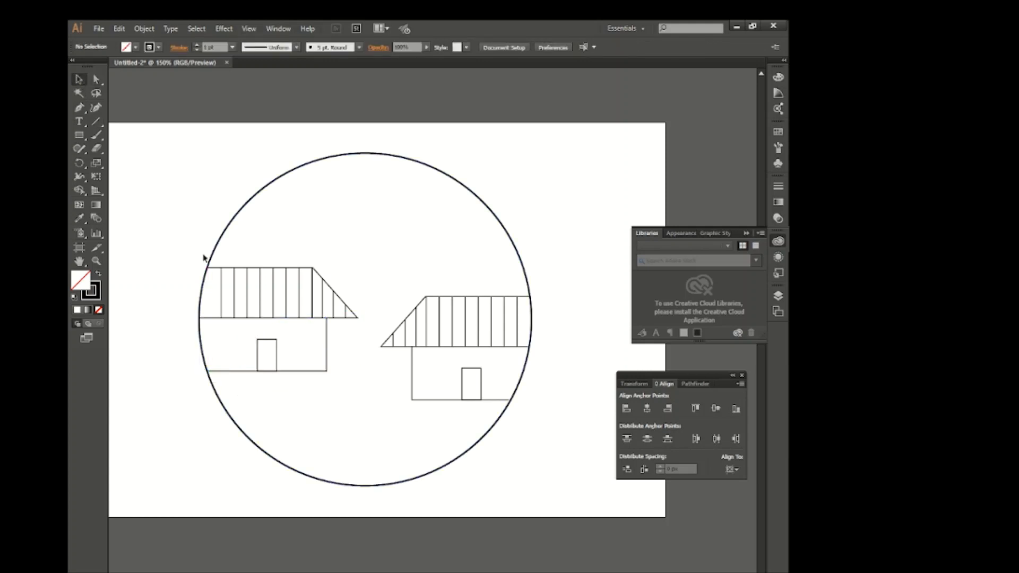
- Add a vertical Pen line at the outer end of the left roof and shift it slightly toward the circle's edge
left_click(212, 275, "ctrl")
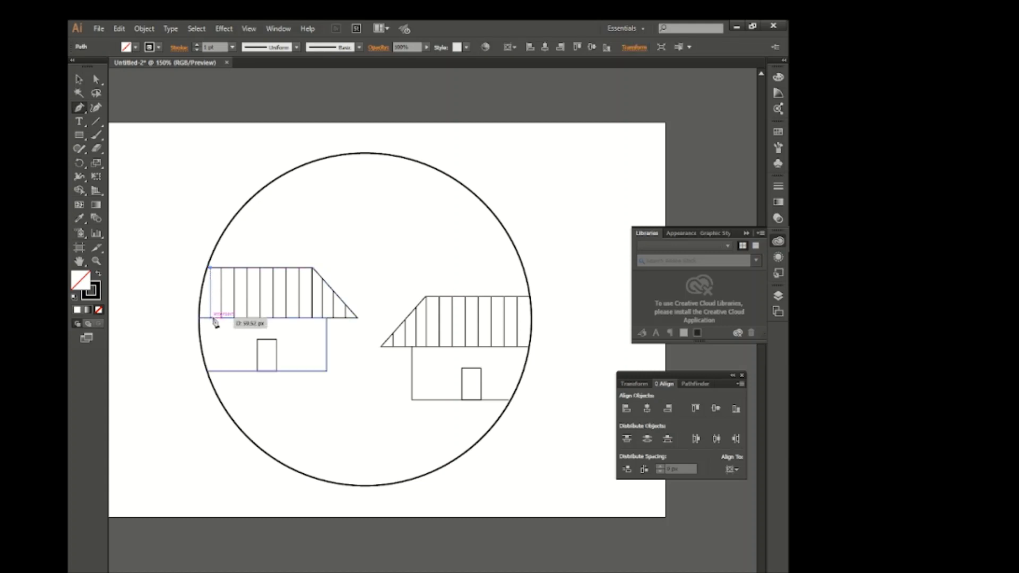
left_click(210, 317)
key("v")
left_click(149, 288)
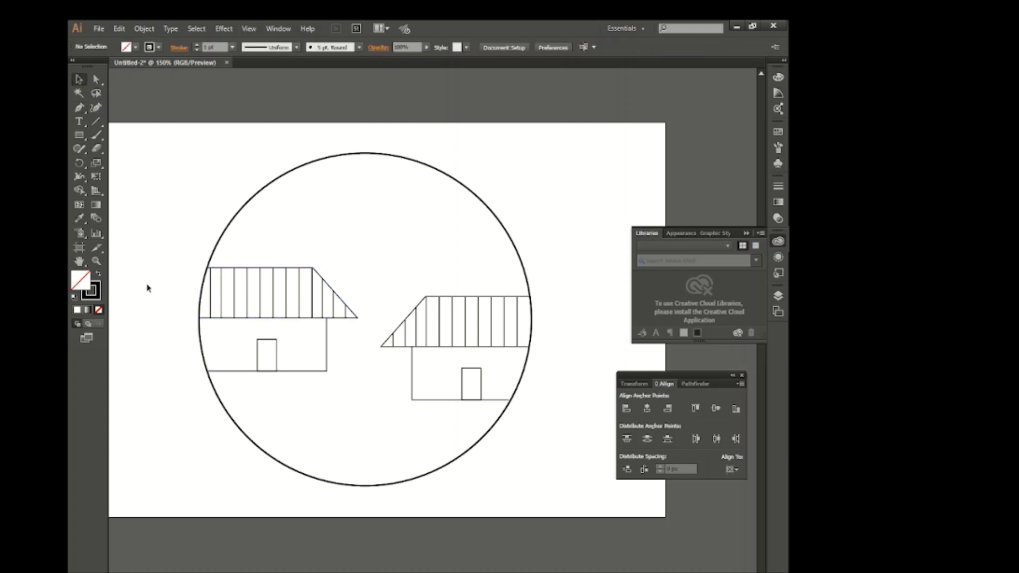
left_click(211, 306)
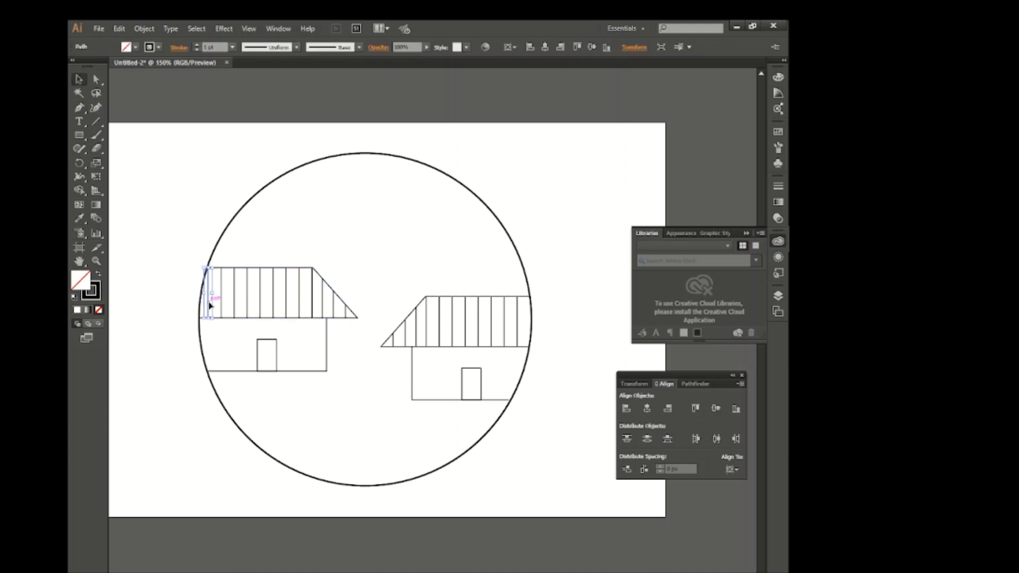
left_click(168, 243)
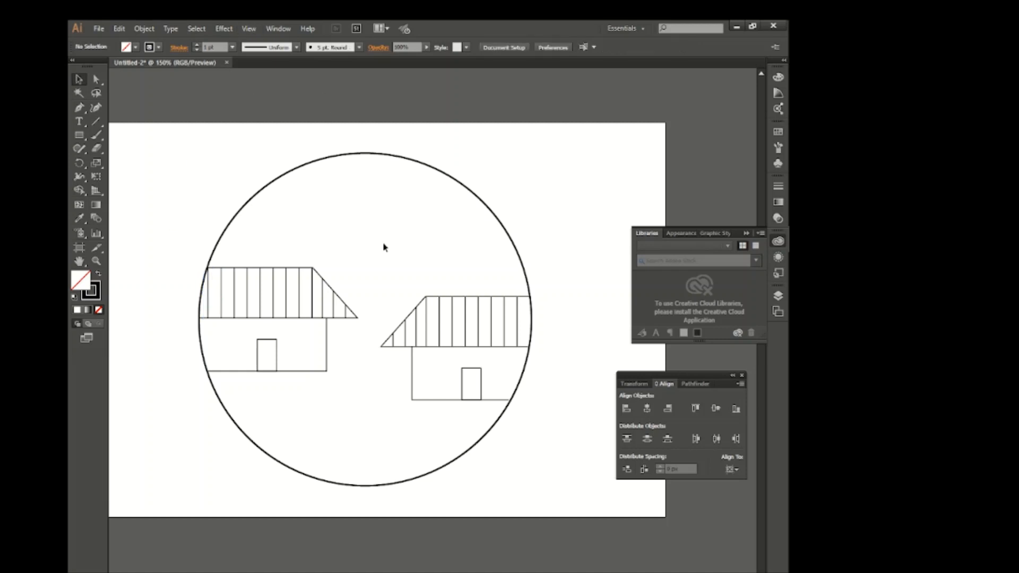
- Isolate the left house group and move its door left along the base line, leaving isolation mode when done
left_click(265, 348)
double_click(277, 363)
left_click(266, 353)
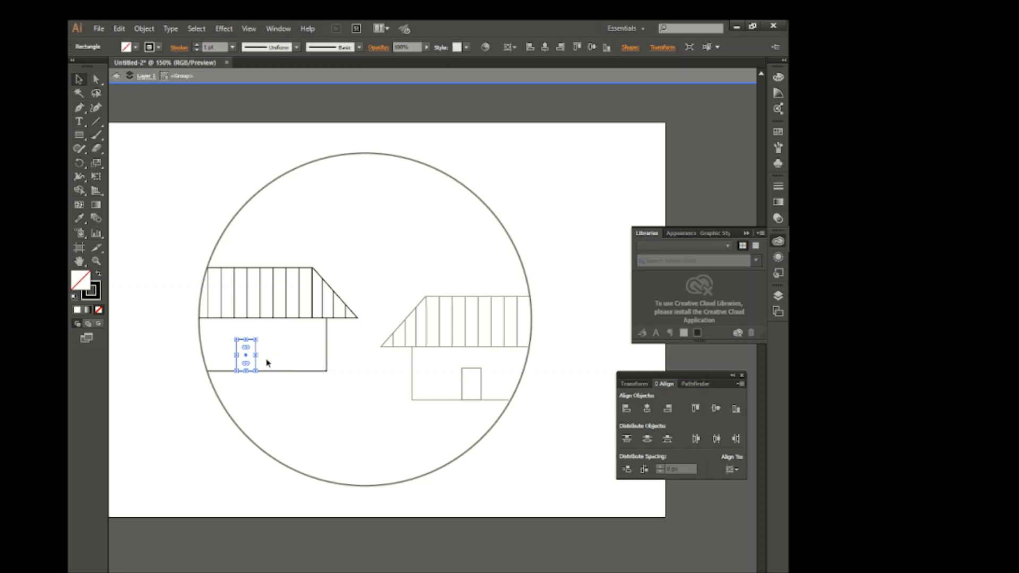
double_click(159, 228)
- Draw a small horizontal window rectangle on the left house's wall, to the right of the door
key("m")
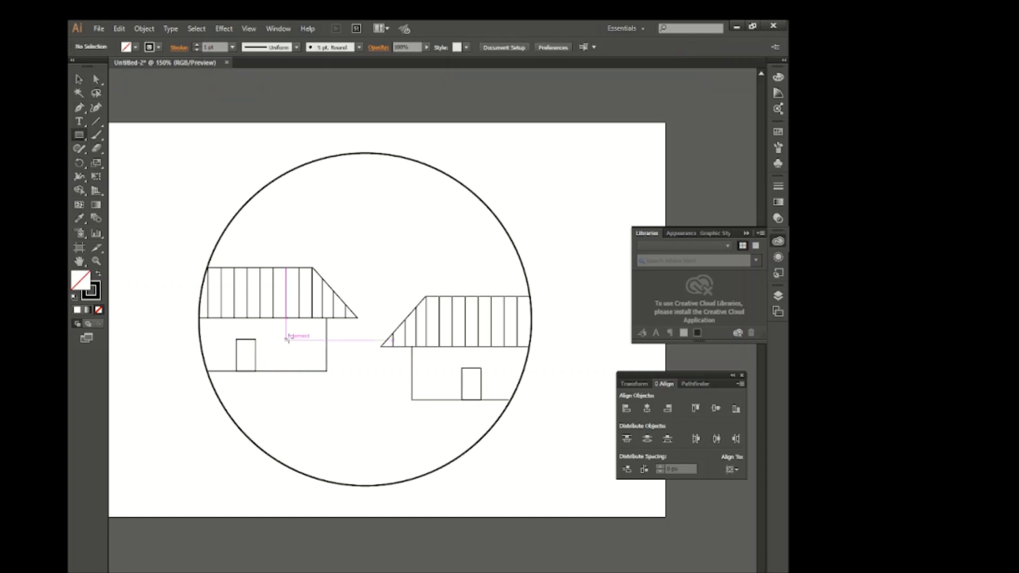
left_click_drag(285, 338, 313, 354)
key("ctrl+shift+a")
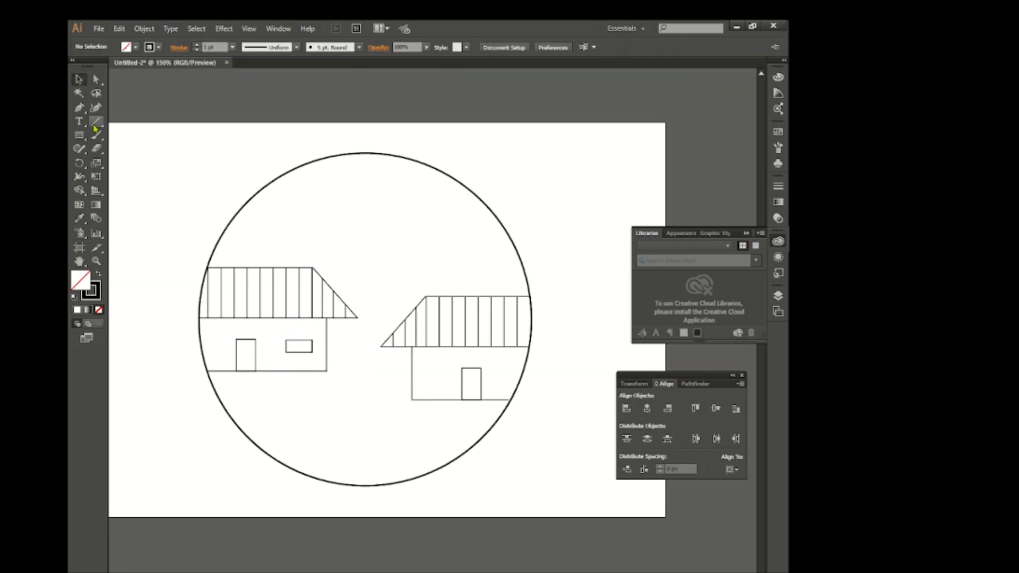
- Divide the left house's window into three panes with two vertical Pen lines
left_click(79, 107)
scroll(319, 376, "up", 1)
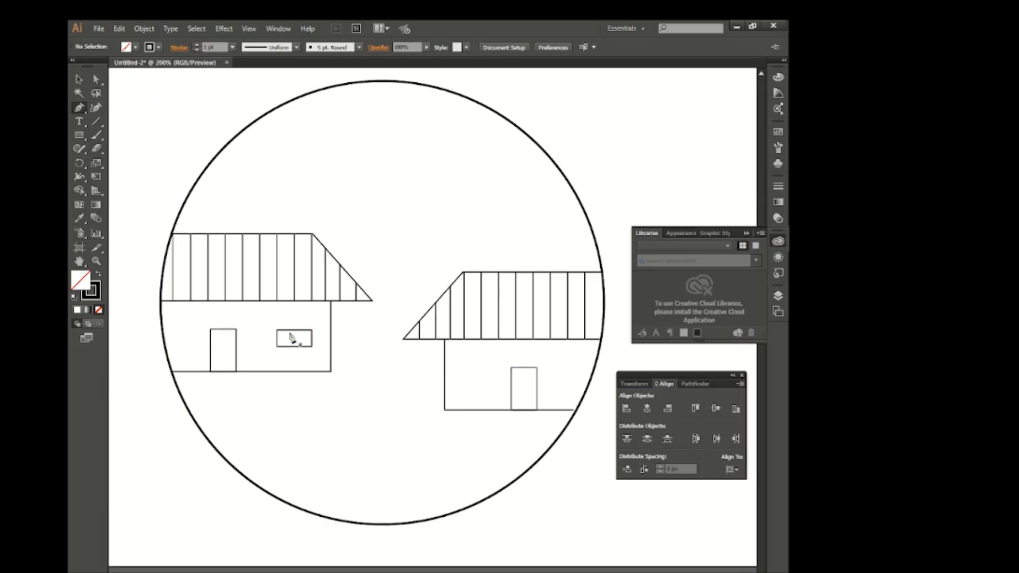
left_click(287, 330)
left_click(286, 346)
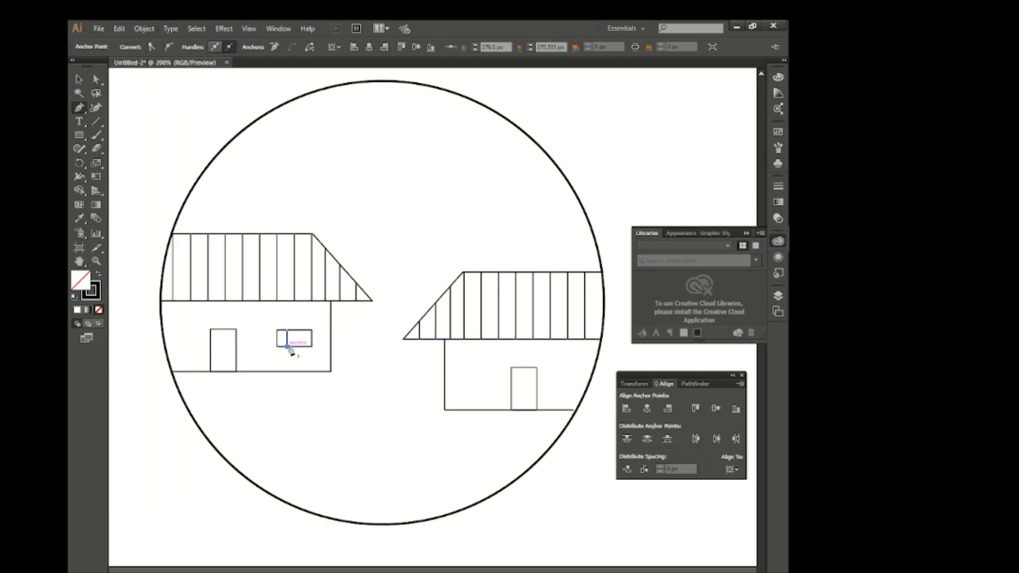
left_click(300, 331)
left_click(300, 346)
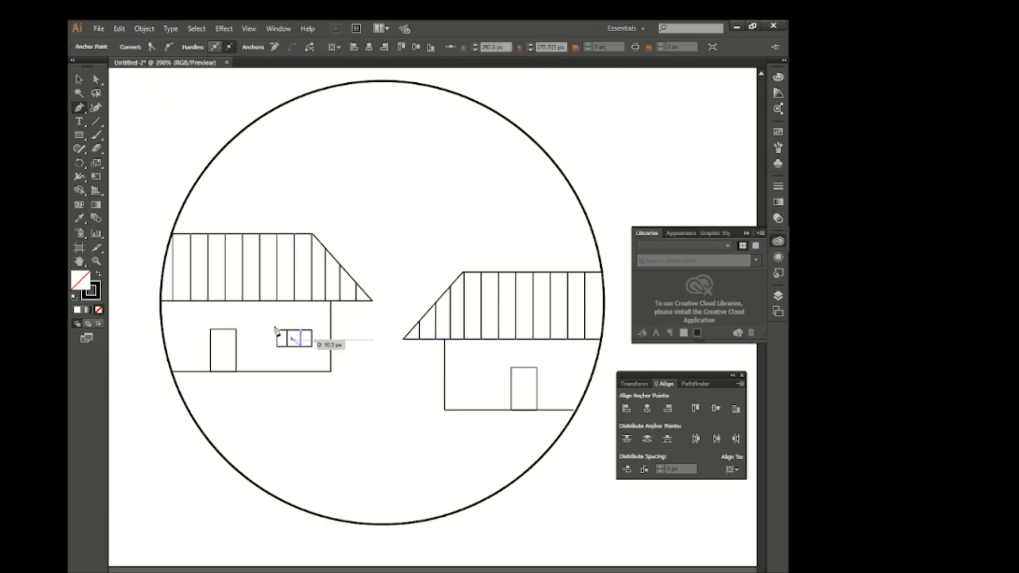
key("v")
left_click(223, 153)
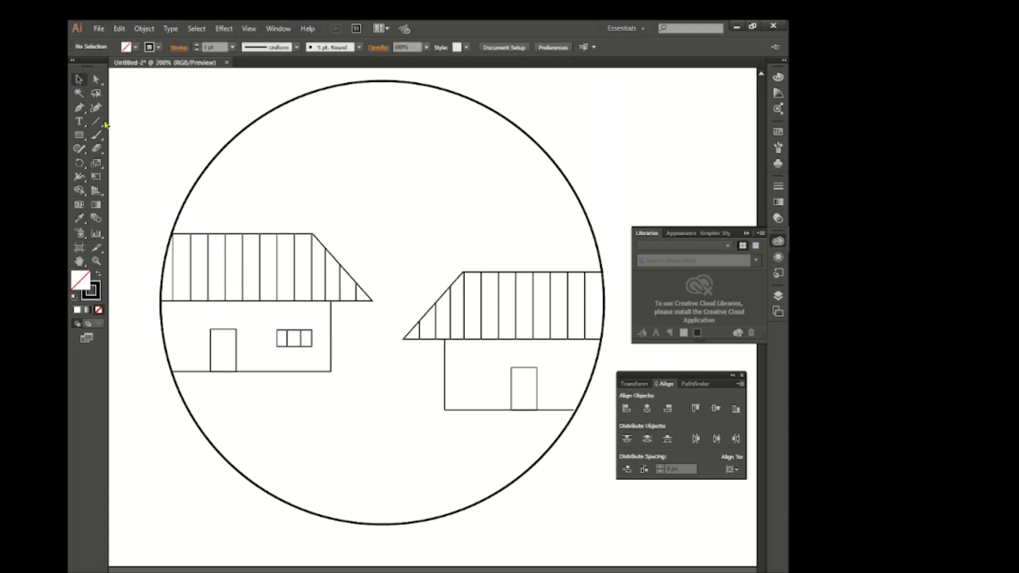
- Draw a Pen path from the circle's lower right edge, curving up left and bending back to the right house's wall
left_click(79, 111)
left_click(470, 507)
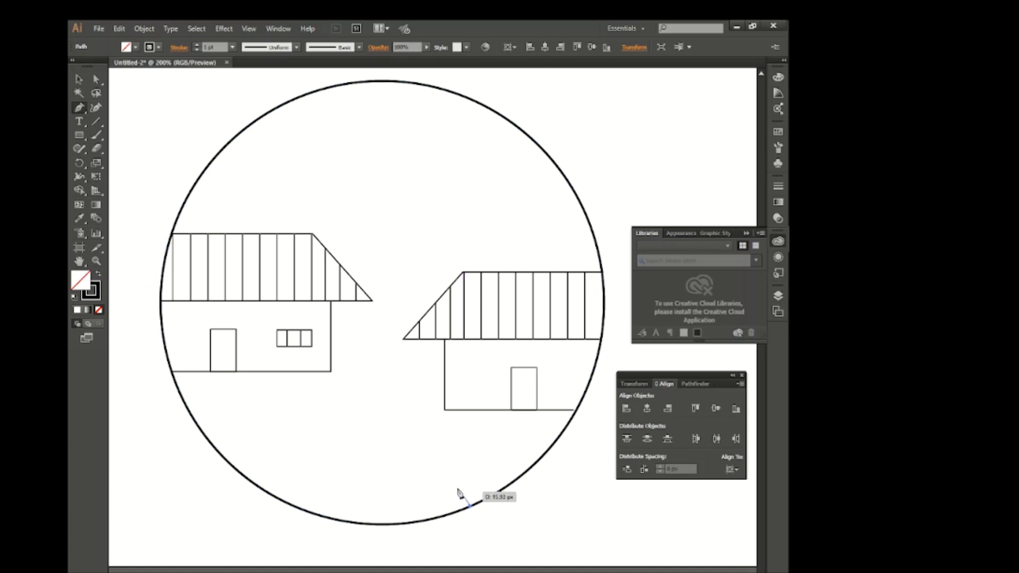
left_click(407, 415)
left_click_drag(409, 403, 409, 390)
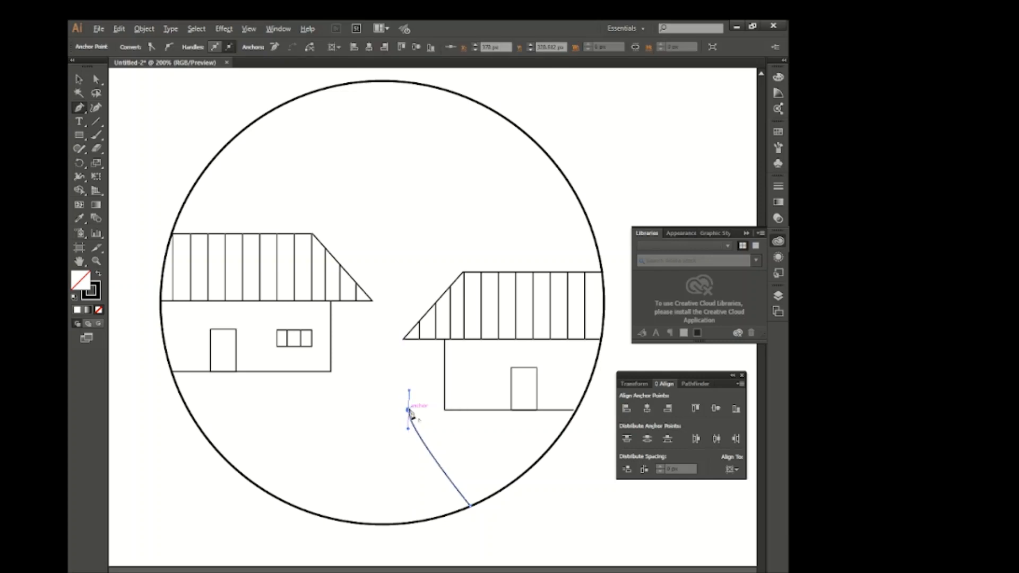
left_click(445, 380)
left_click(80, 79)
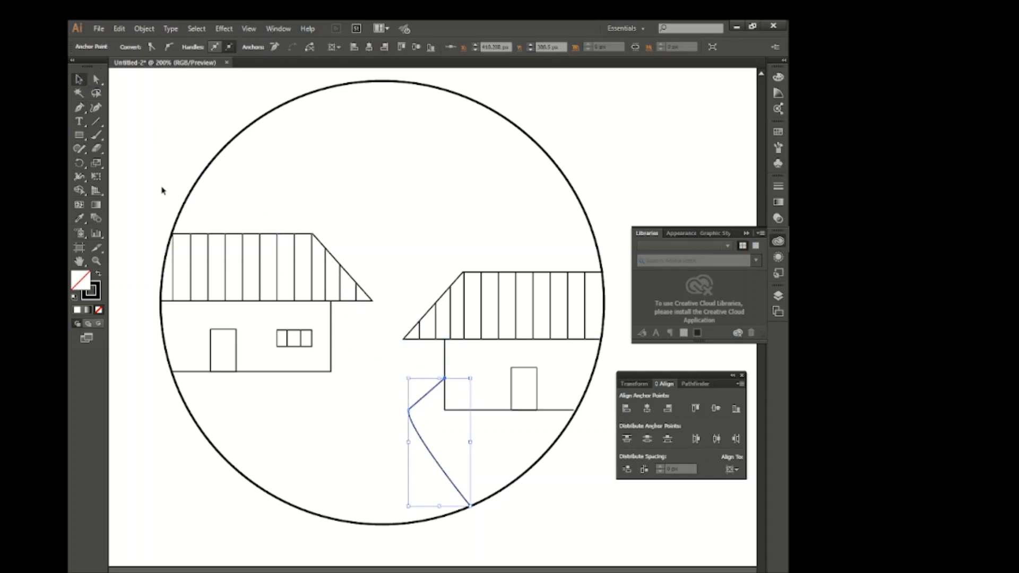
- Round the corner at the middle anchor of the new path beside the right house
left_click(409, 411)
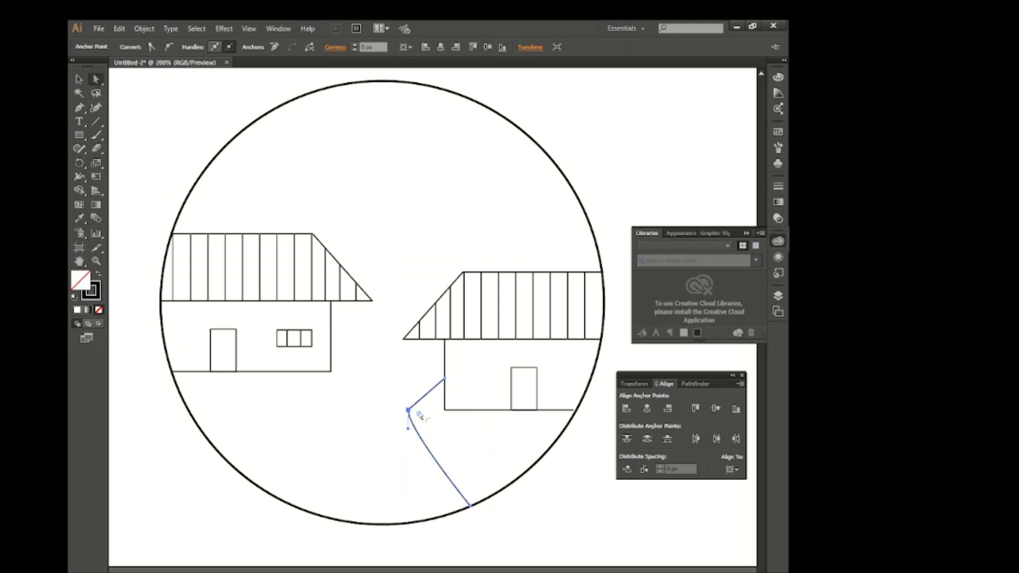
left_click_drag(414, 412, 424, 418)
left_click(392, 451)
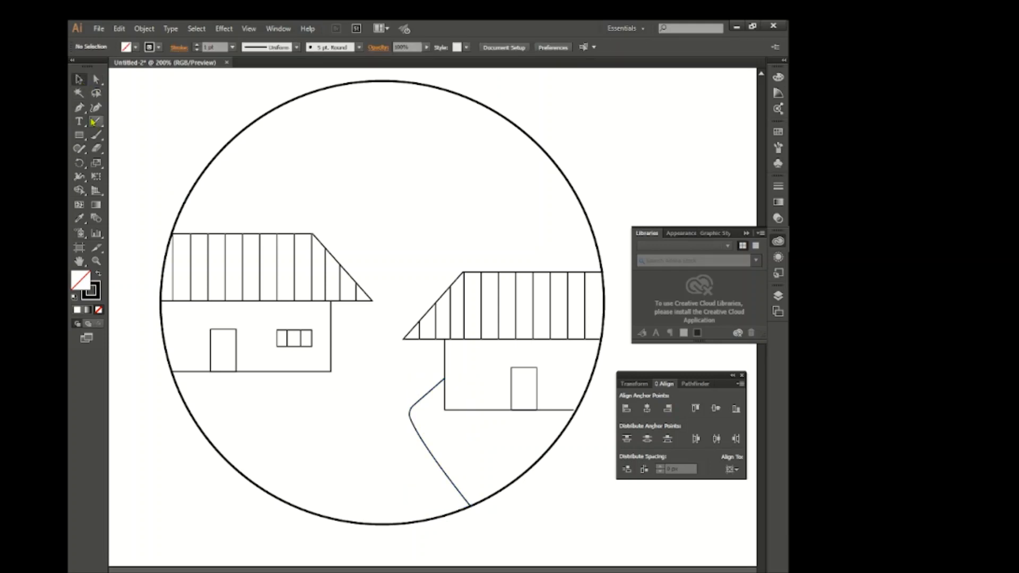
- Draw a second path edge from the circle's bottom up left and back to the right house's wall, then round its middle corner
key("p")
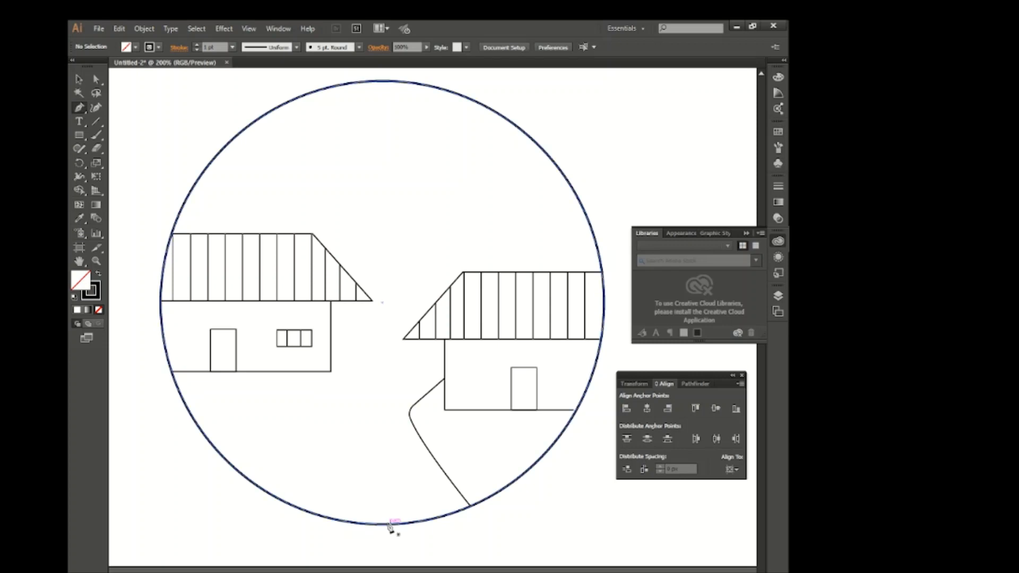
left_click(388, 524)
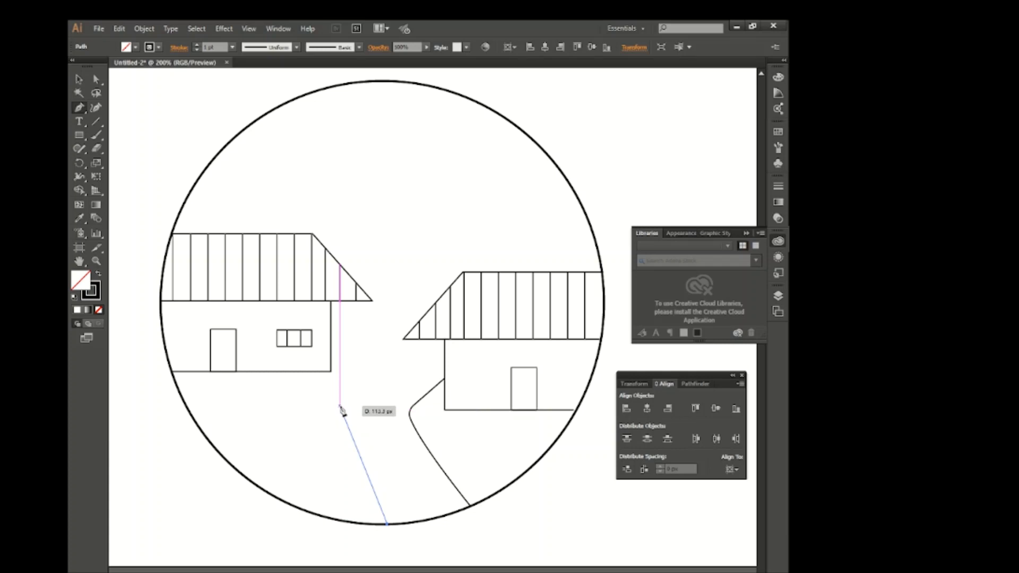
left_click(339, 401)
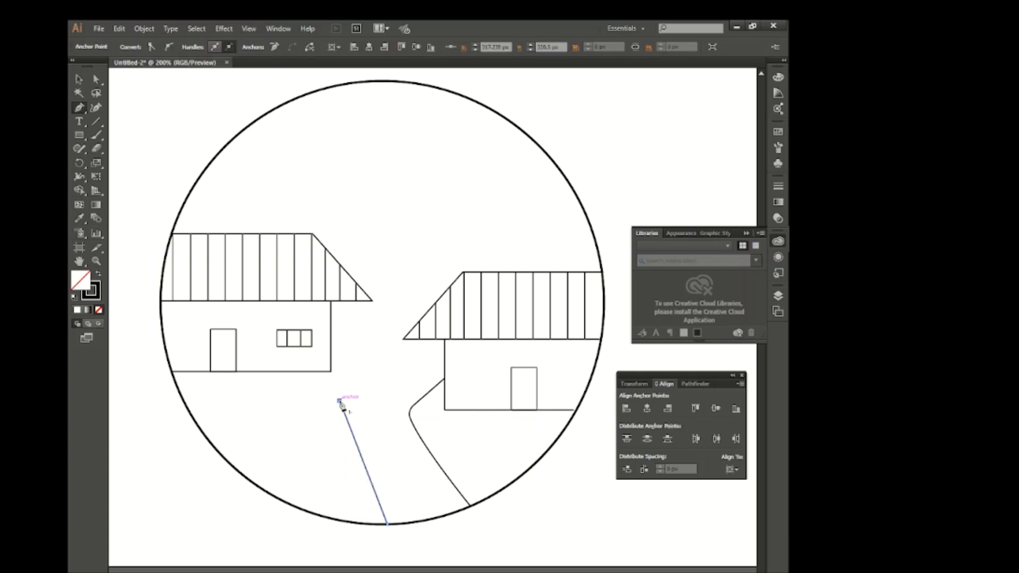
left_click(445, 356)
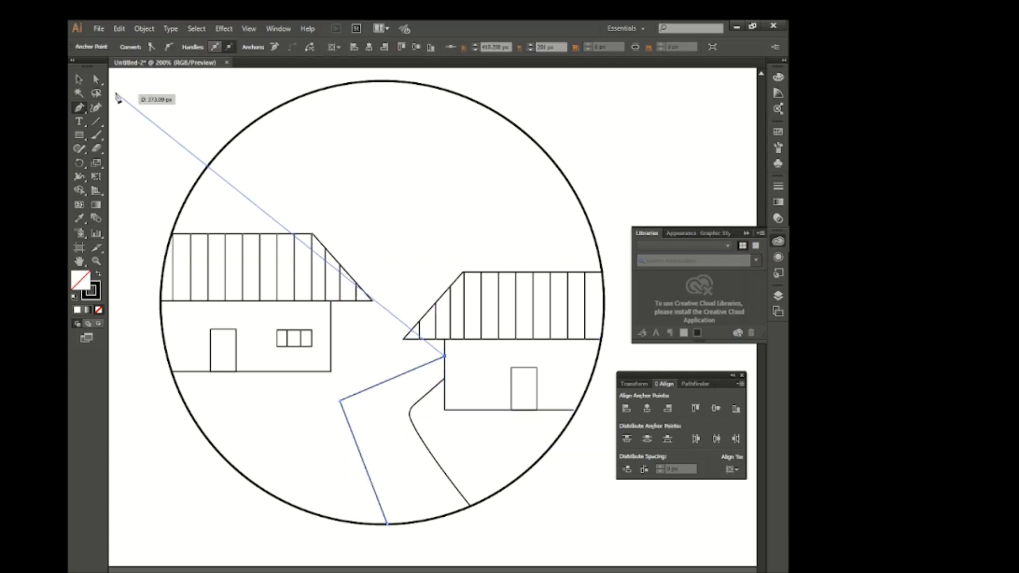
key("a")
left_click_drag(349, 403, 391, 423)
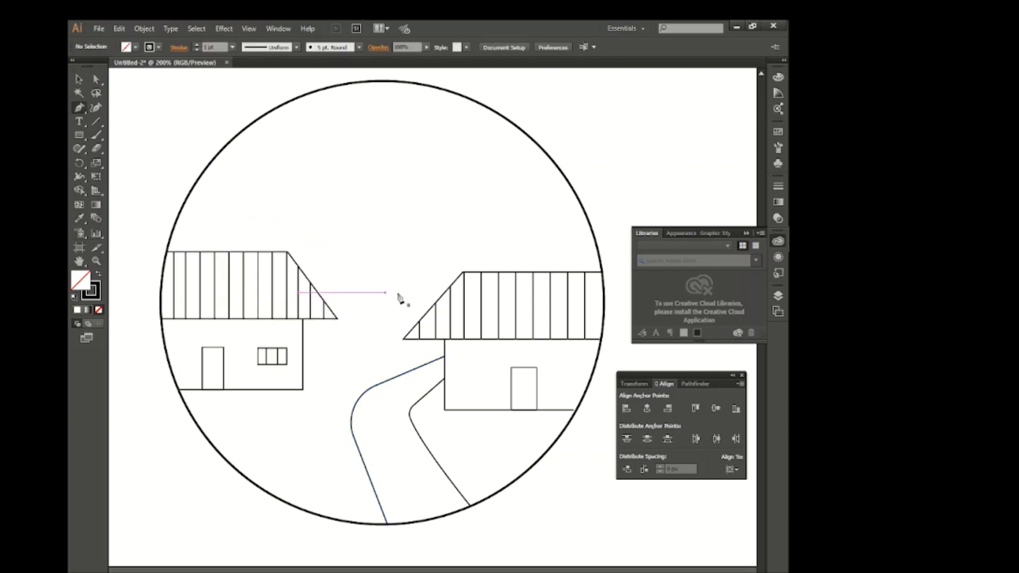
- Draw a horizontal horizon line with the Pen tool between the sloped edges of the two roofs
left_click(447, 291)
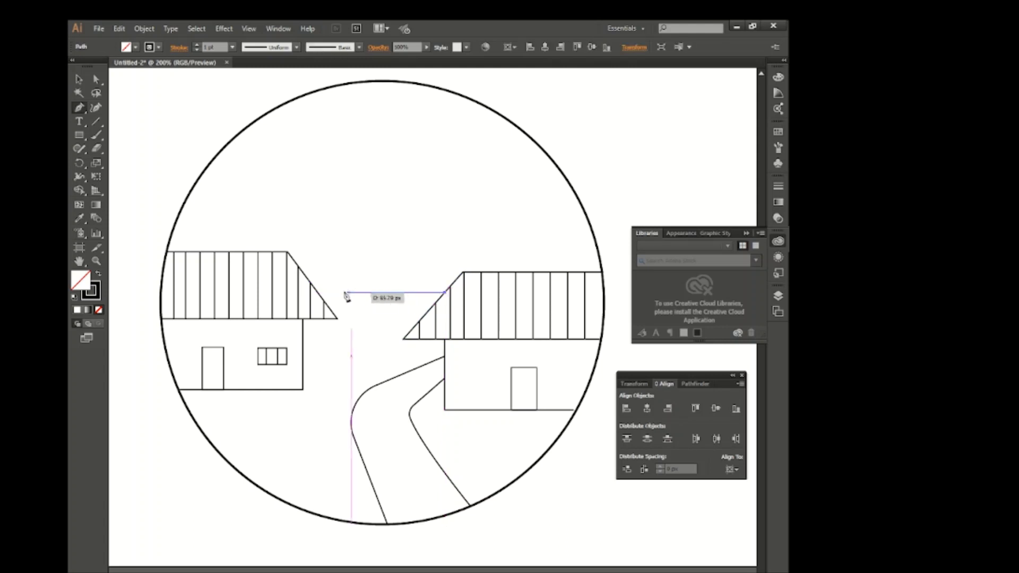
left_click(319, 291)
key("v")
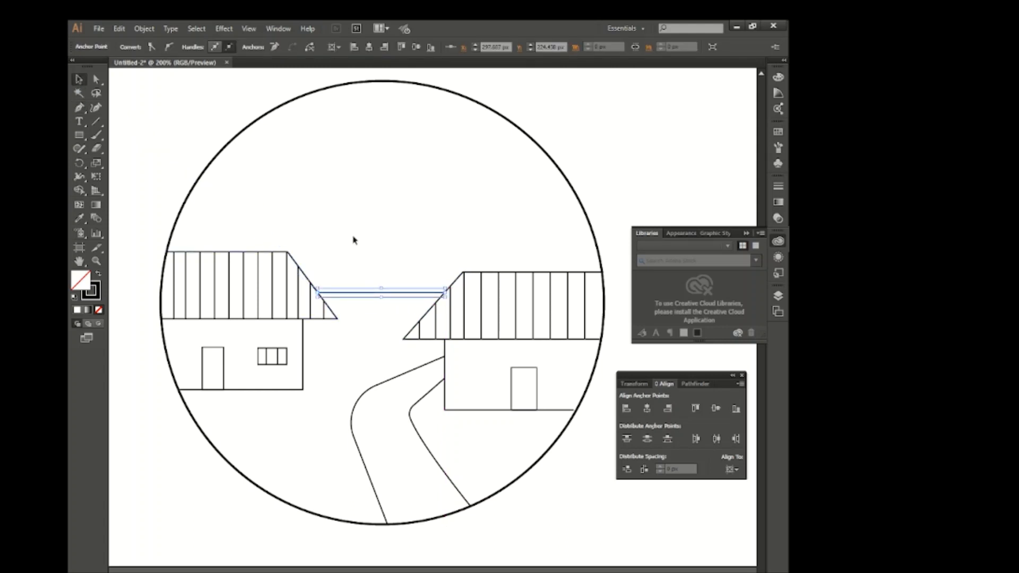
left_click(359, 242)
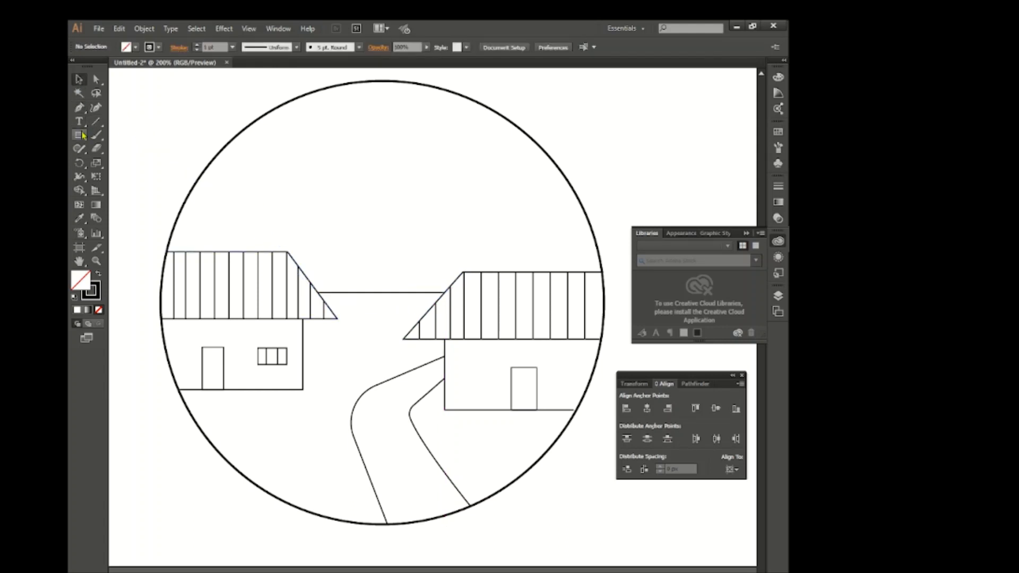
- Draw a small sun circle with the Ellipse tool just above the horizon line, between the two houses
left_click_drag(80, 136, 139, 153)
left_click_drag(386, 256, 415, 286)
left_click(159, 136)
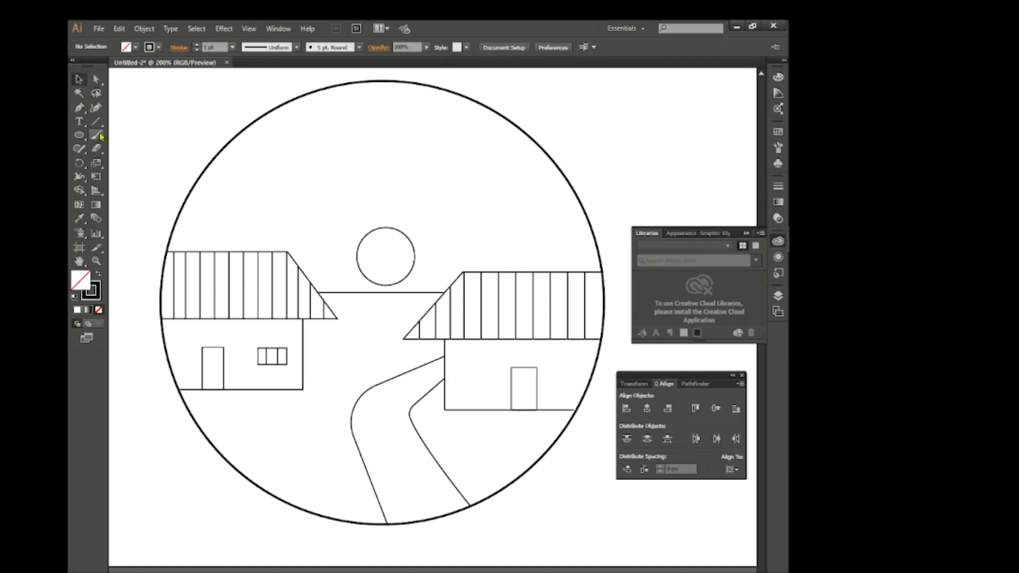
- Cut the sun circle at two points near its bottom with the Scissors tool and delete the lower arc
left_click_drag(96, 148, 139, 158)
left_click(403, 279)
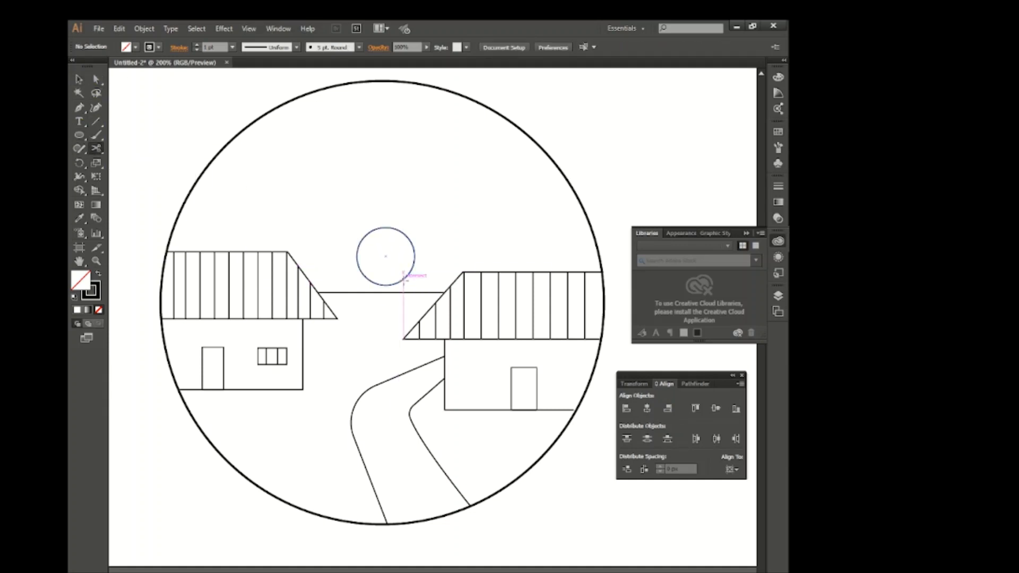
left_click(402, 279)
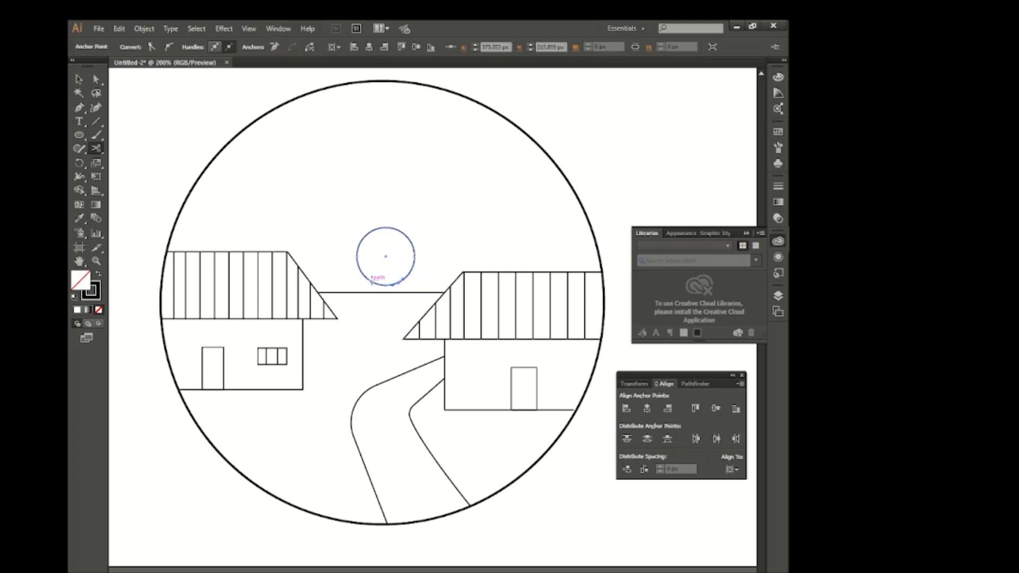
left_click(78, 79)
left_click(376, 276)
left_click(387, 285)
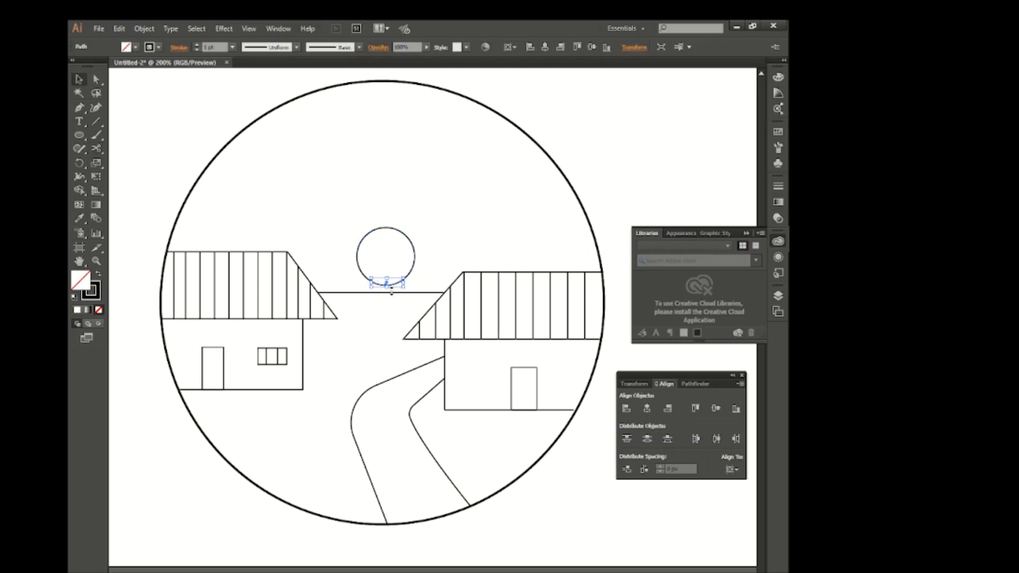
key("Delete")
- Move the open sun down onto the horizon line, shrink it slightly and centre it horizontally
left_click_drag(407, 277, 407, 294)
left_click_drag(417, 245, 412, 249)
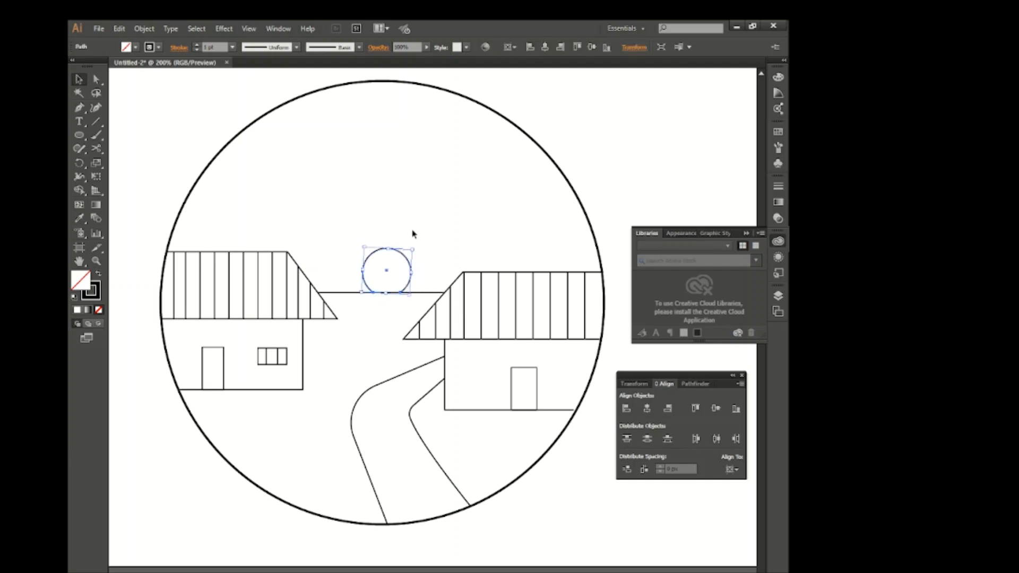
left_click(646, 408)
left_click(471, 229)
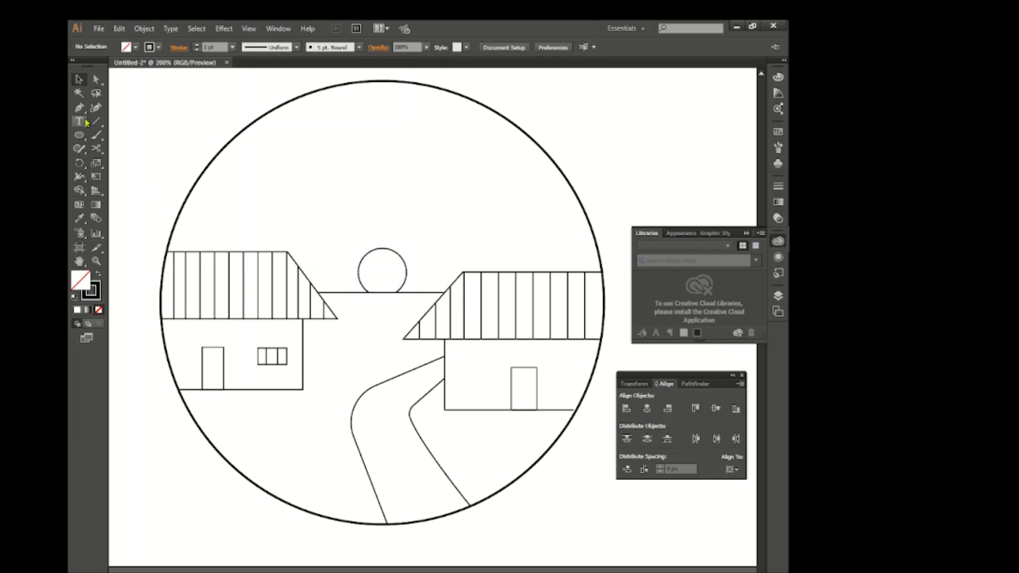
- Sketch a small bird shaped like a 2 with the Pencil tool, up and to the right of the sun
left_click_drag(80, 150, 129, 163)
left_click(614, 474)
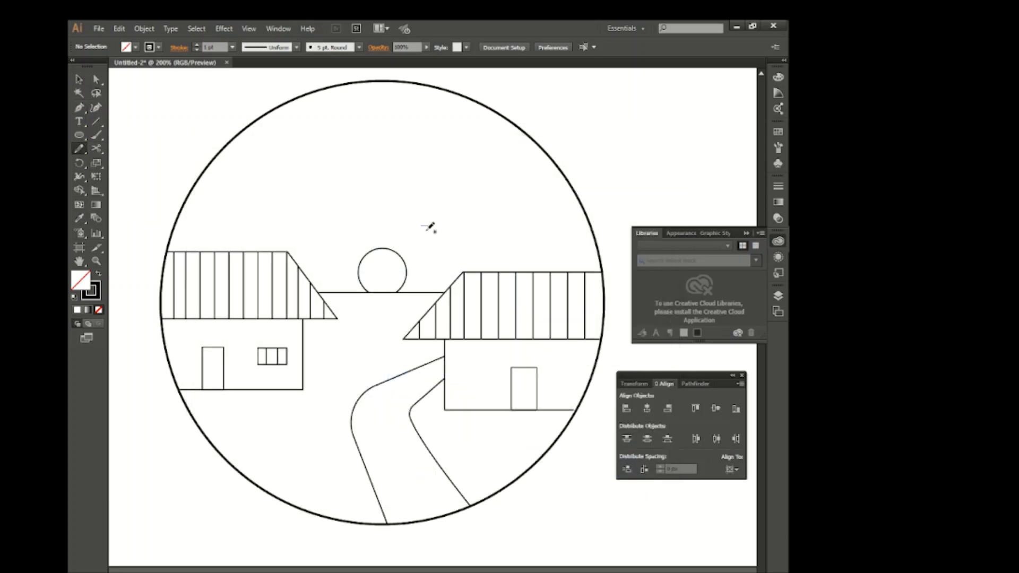
left_click_drag(437, 235, 435, 234)
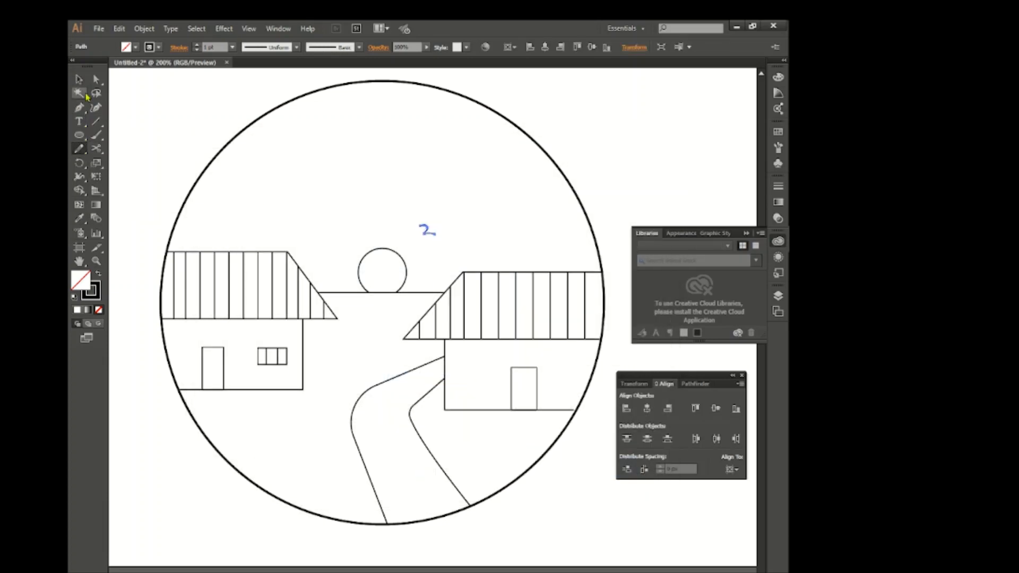
- Give the bird's stroke the tapered elliptical width profile and a weight of 2 pt
left_click(79, 80)
left_click(296, 48)
left_click(266, 84)
left_click(196, 45)
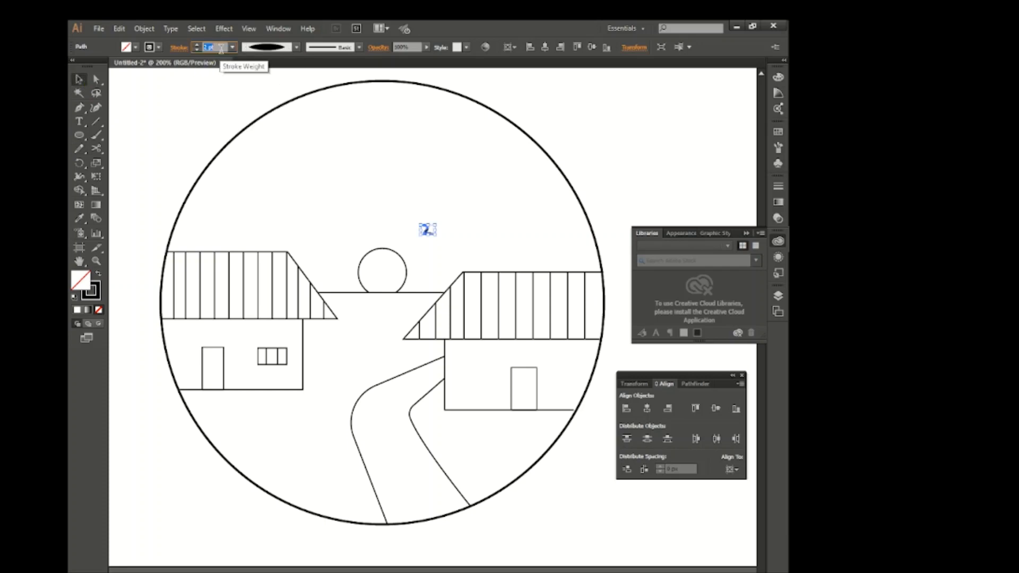
left_click(314, 179)
- Duplicate the bird into a loose flock of three and shift the flock slightly up and to the right
left_click_drag(431, 239, 467, 219)
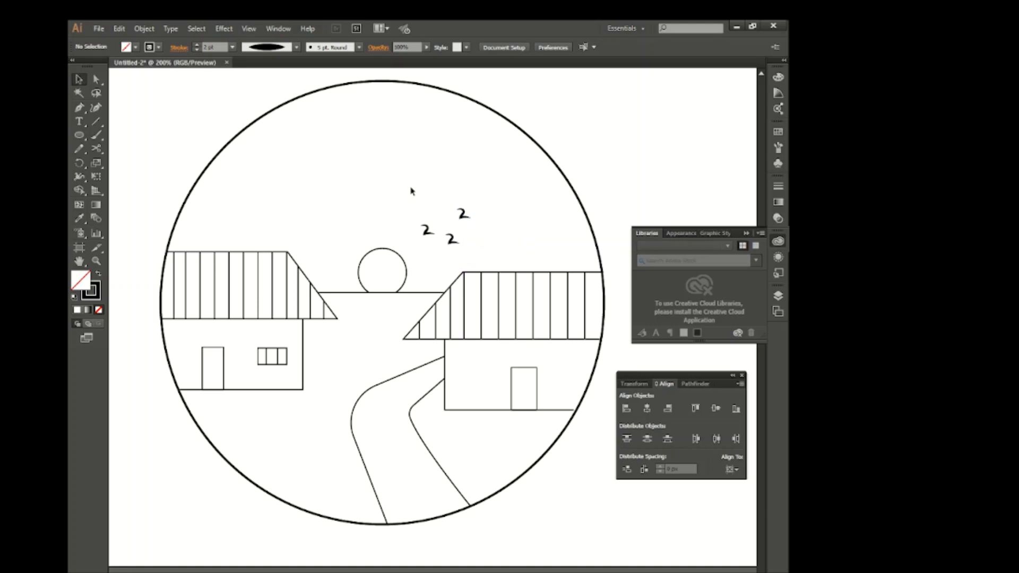
left_click_drag(412, 192, 480, 254)
left_click_drag(463, 215, 469, 207)
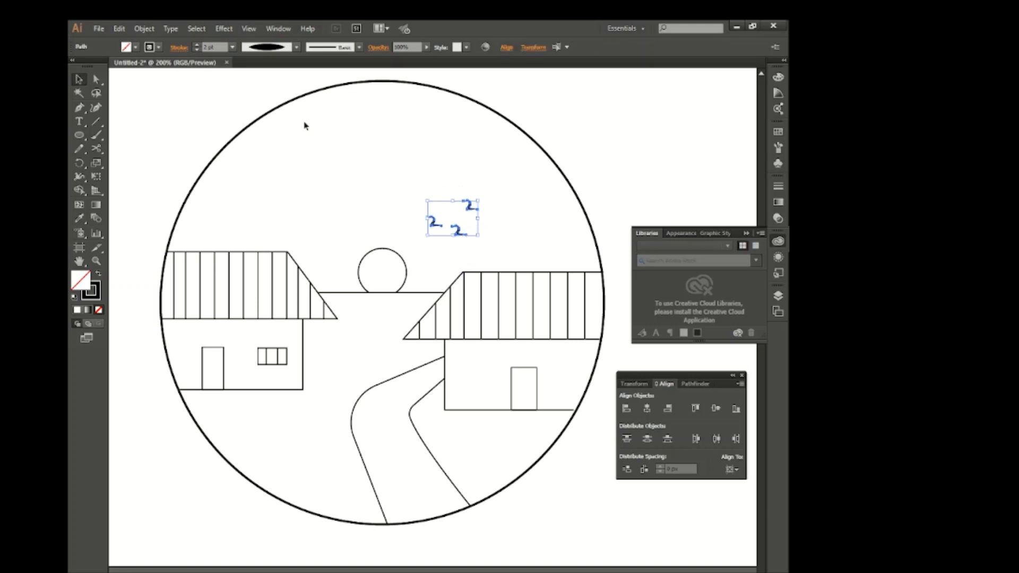
- Expand the appearance of the three birds into filled shapes and group them
left_click(144, 28)
left_click(192, 160)
left_click(333, 185)
left_click_drag(413, 189, 486, 249)
right_click(458, 201)
left_click(480, 252)
left_click(504, 255)
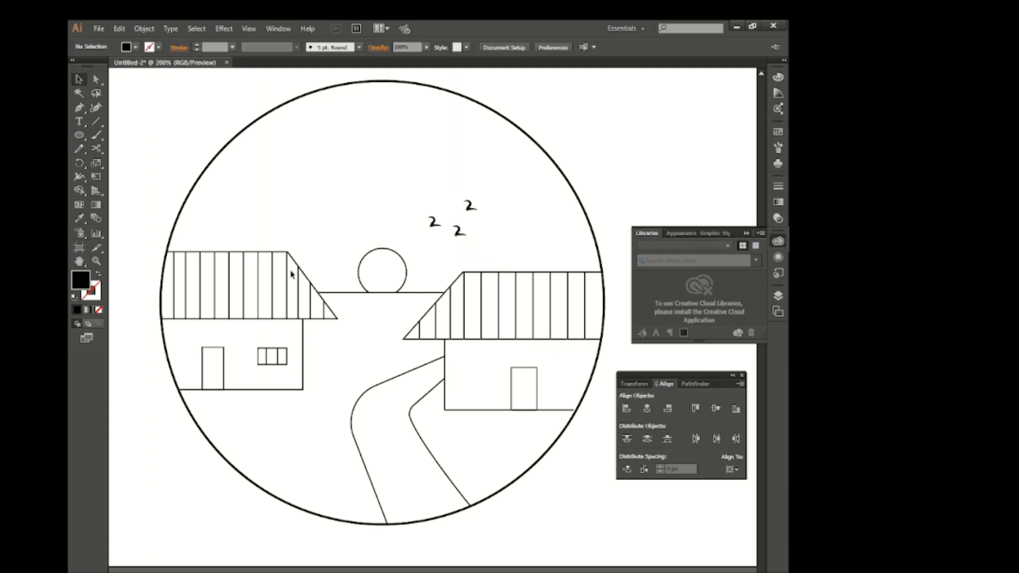
- Draw a narrow pointed leaf with the Pen tool, curving up from the left roof's ridge and ending just above its right corner
left_click(96, 135)
left_click(79, 107)
left_click(263, 252)
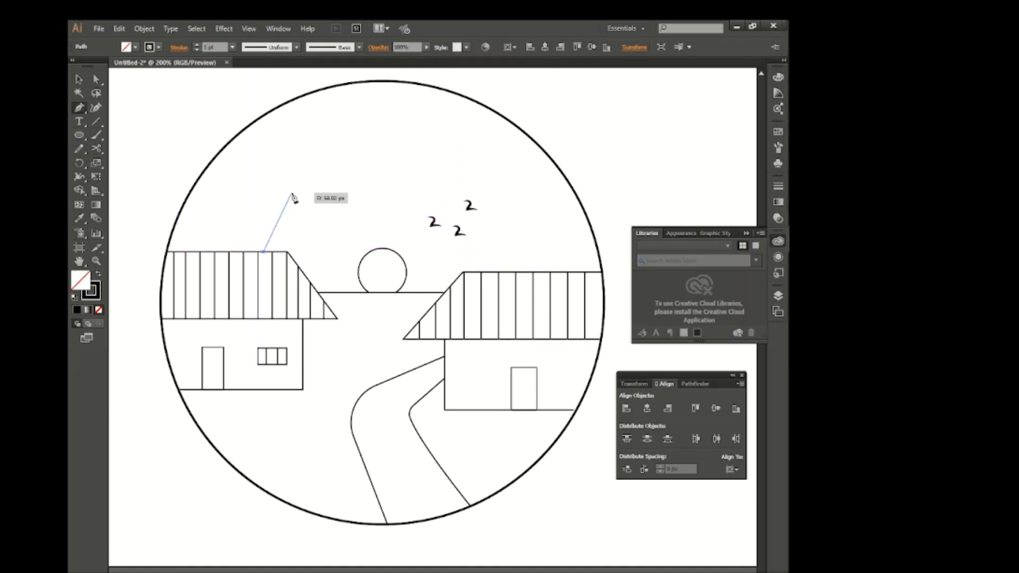
left_click_drag(289, 183, 313, 159)
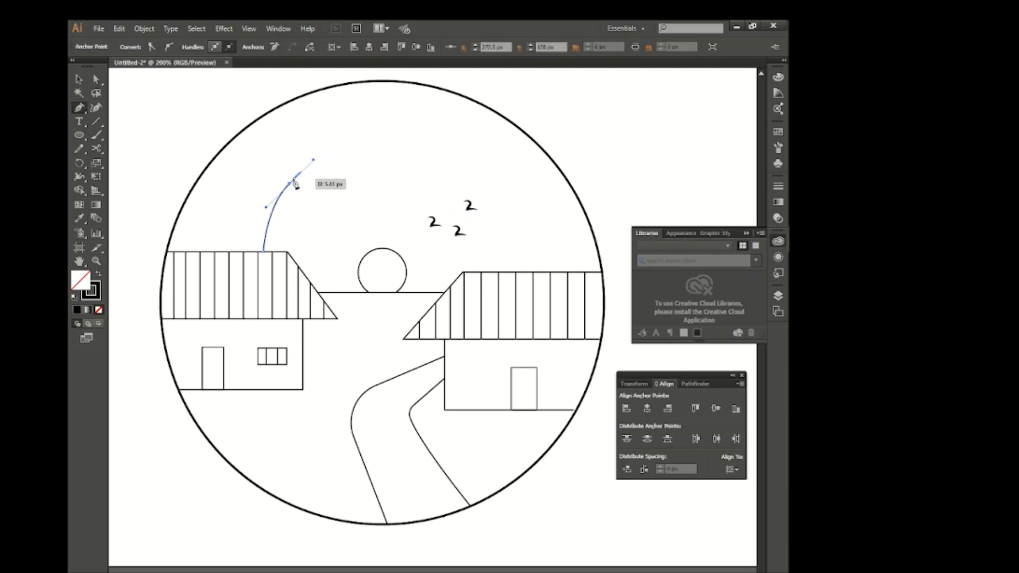
left_click(291, 183)
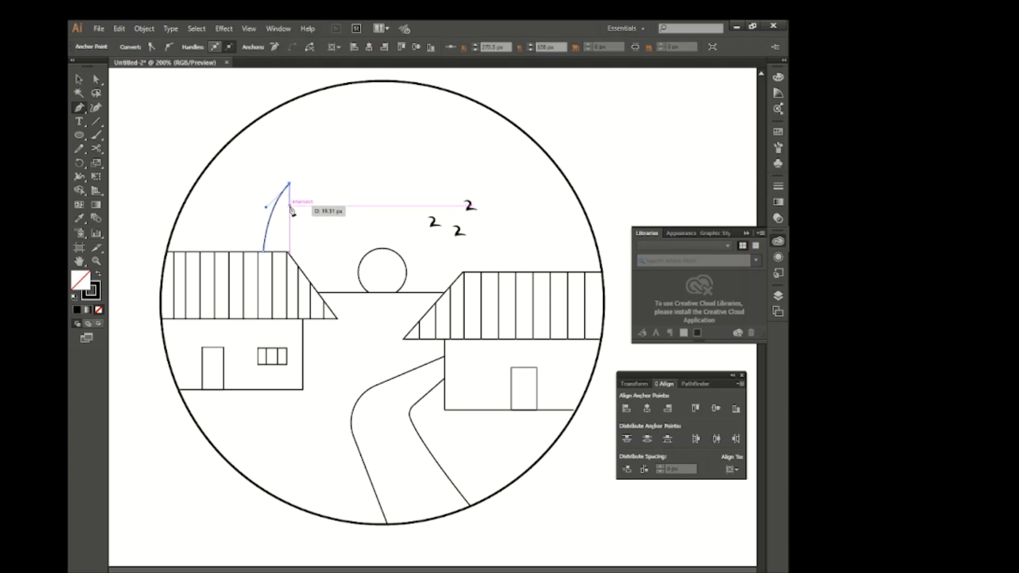
left_click(290, 206)
key("ctrl")
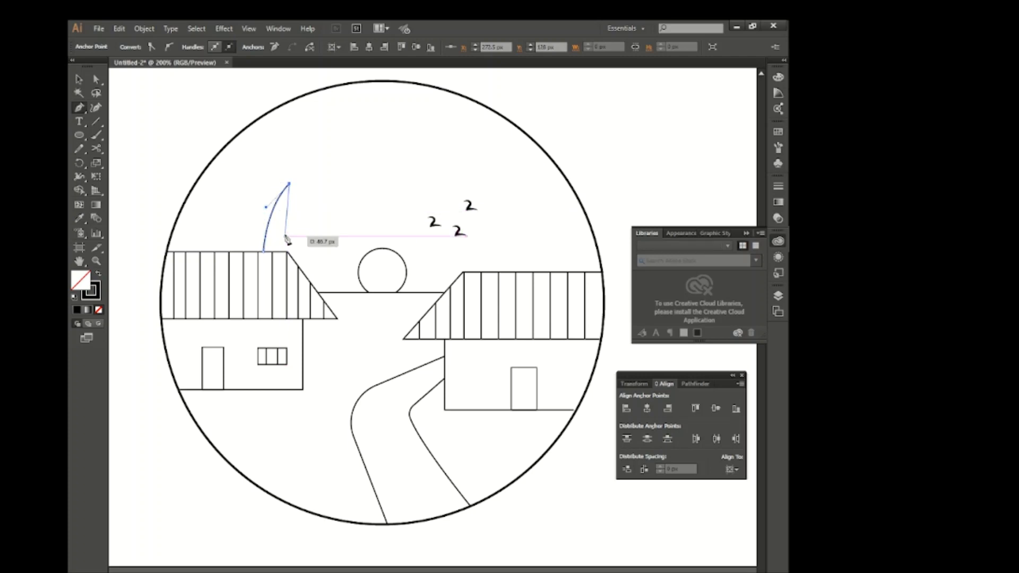
left_click(285, 236)
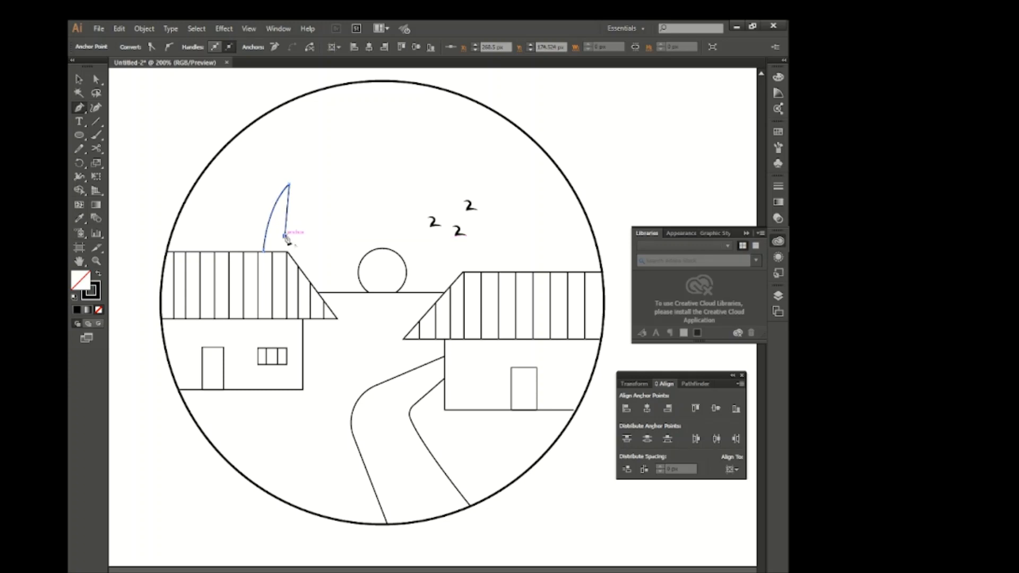
left_click(114, 102, "ctrl")
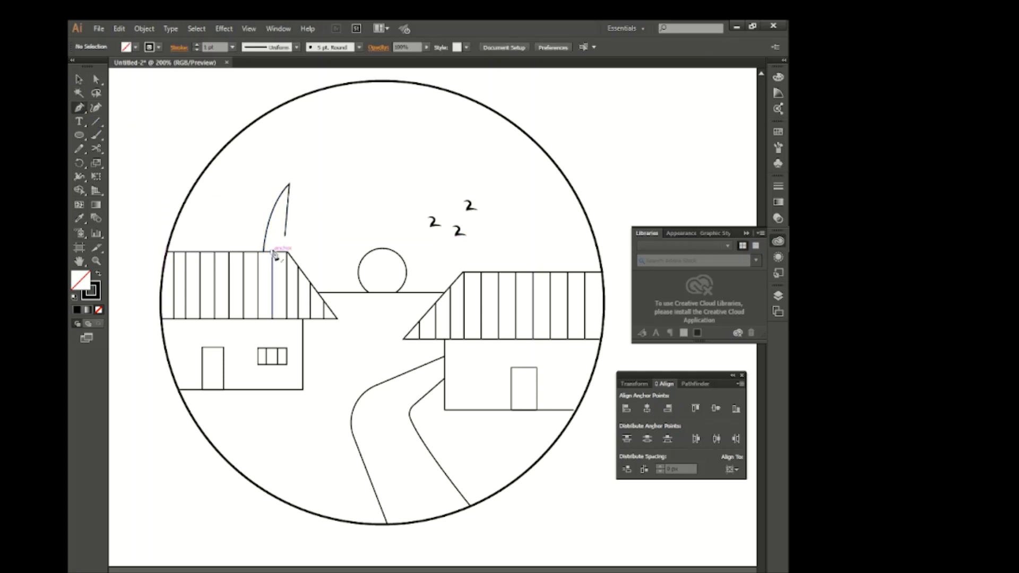
- Draw two more pointed Pen leaves from the left roof's right corner, one leaning up right and one reaching sideways towards the sun
left_click_drag(277, 251, 325, 199)
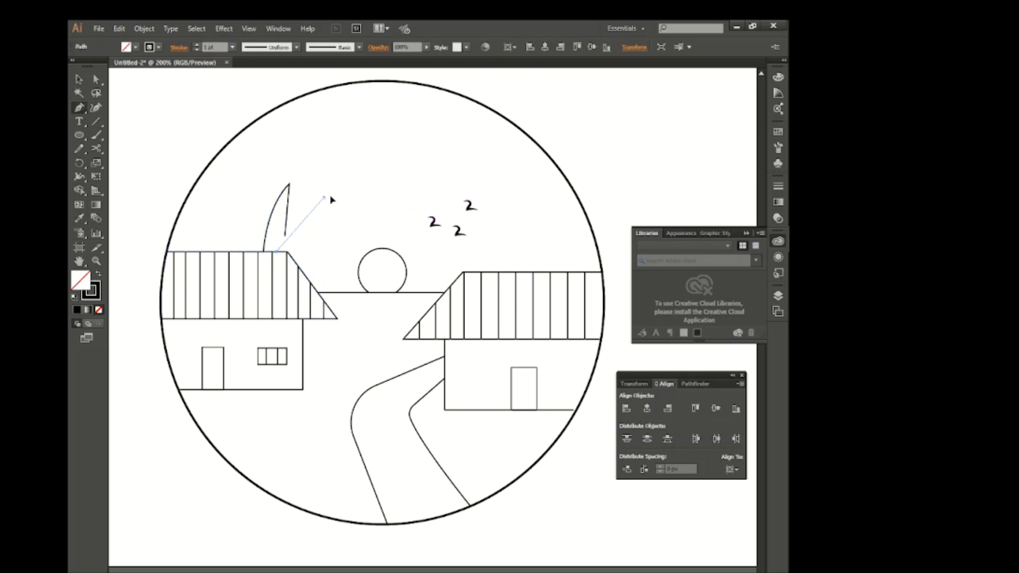
left_click_drag(372, 172, 365, 168)
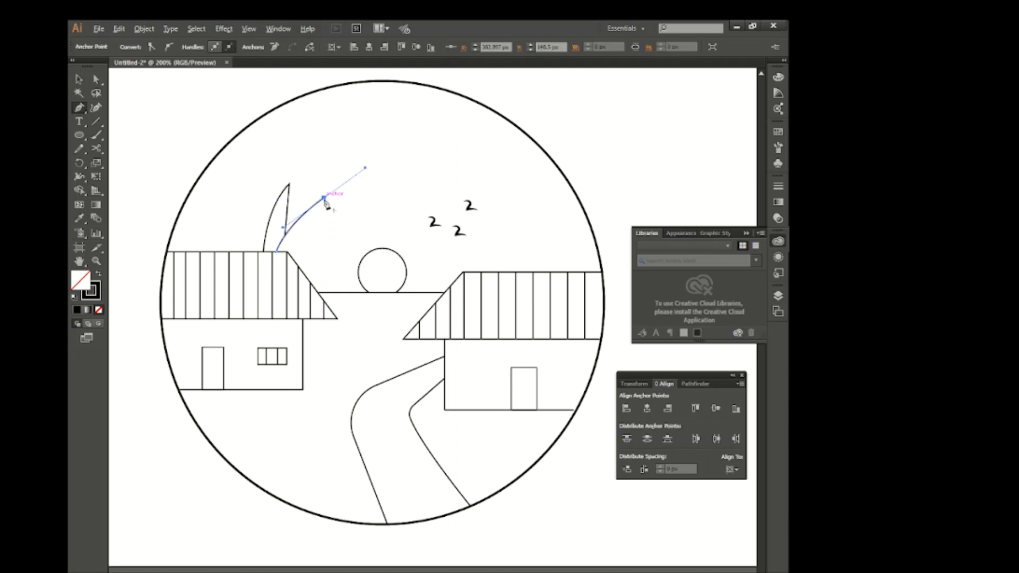
left_click(296, 261)
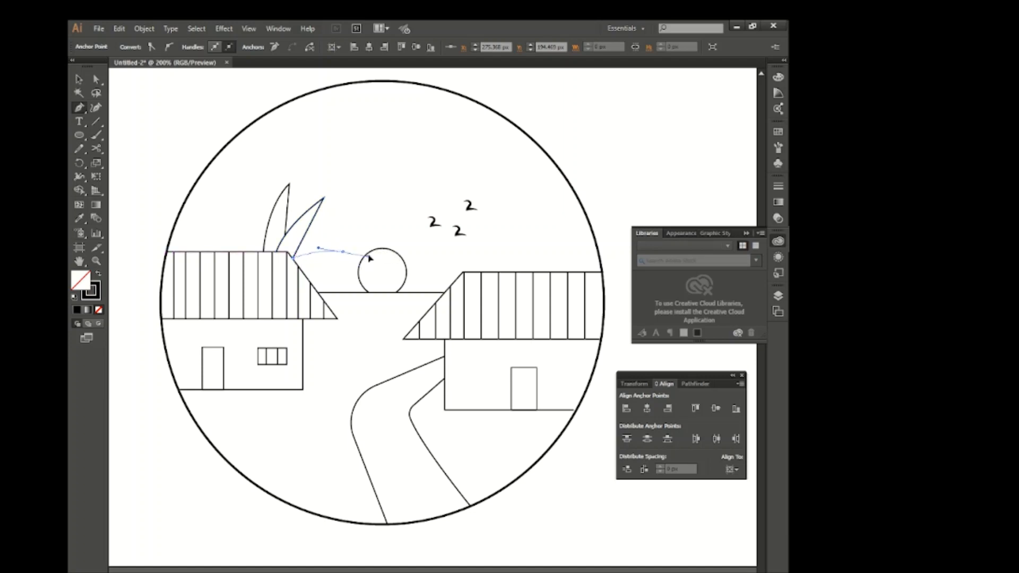
left_click(343, 251)
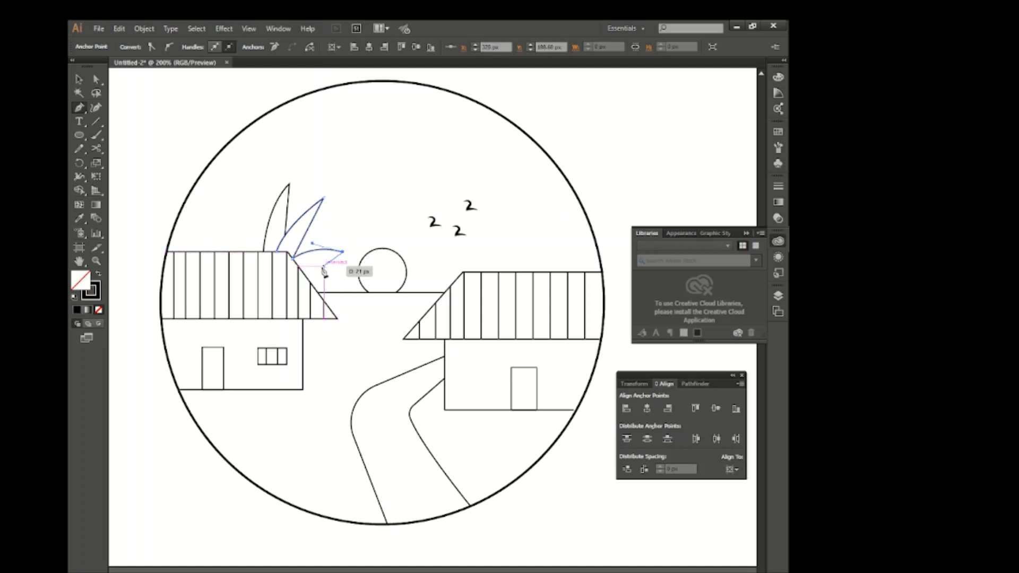
left_click(296, 263)
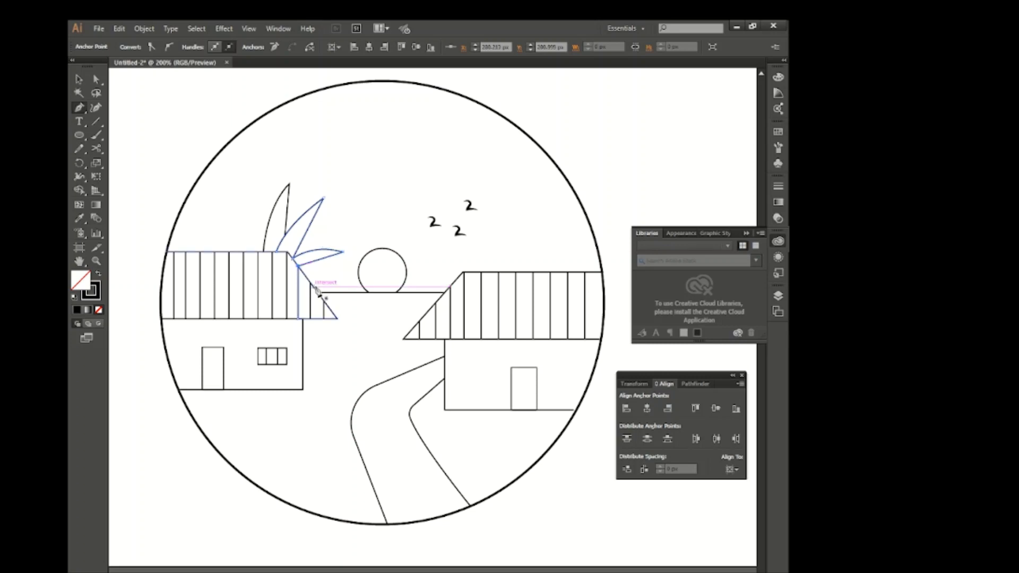
key("v")
left_click(145, 121)
- Draw a smaller fourth leaf below the third, pointing right from the left roof's sloped edge
key("p")
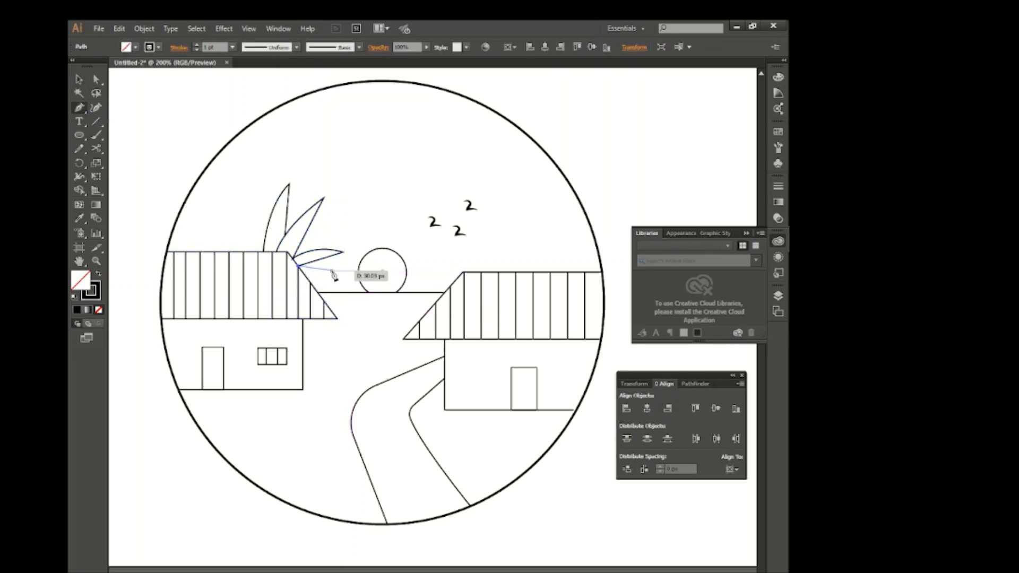
left_click_drag(324, 271, 325, 280)
left_click(305, 275)
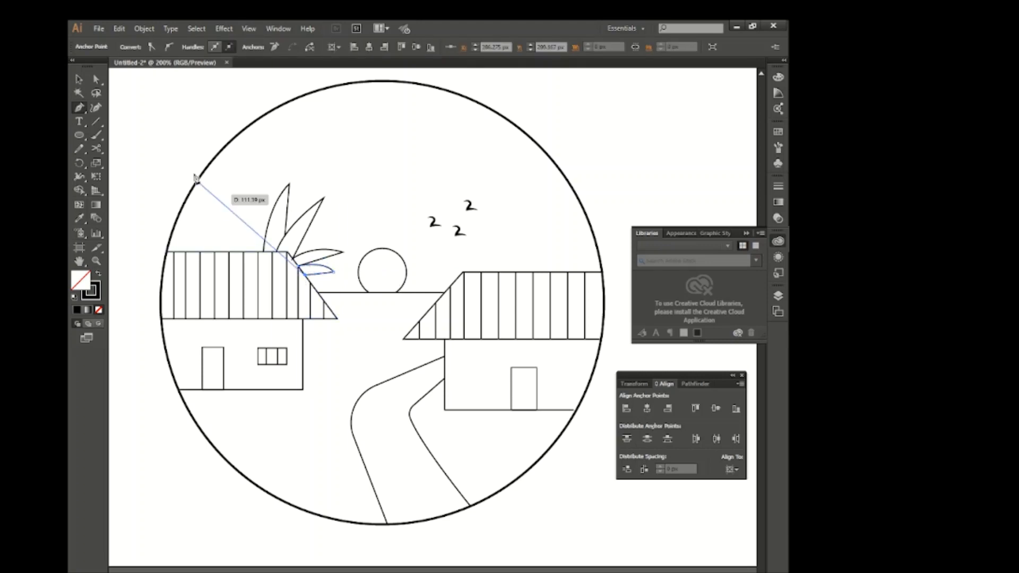
left_click(79, 79)
left_click(173, 99)
- Draw a fifth pointed leaf with the Pen tool, starting on the first leaf's outer edge and leaning up left above the left roof
left_click(82, 110)
left_click(80, 108)
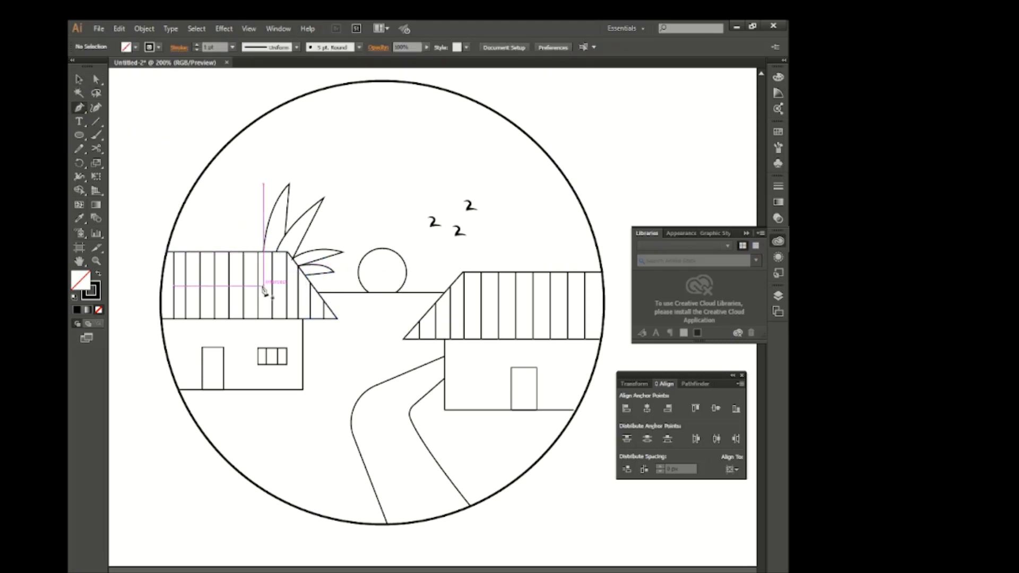
left_click(266, 227)
left_click_drag(243, 184, 235, 179)
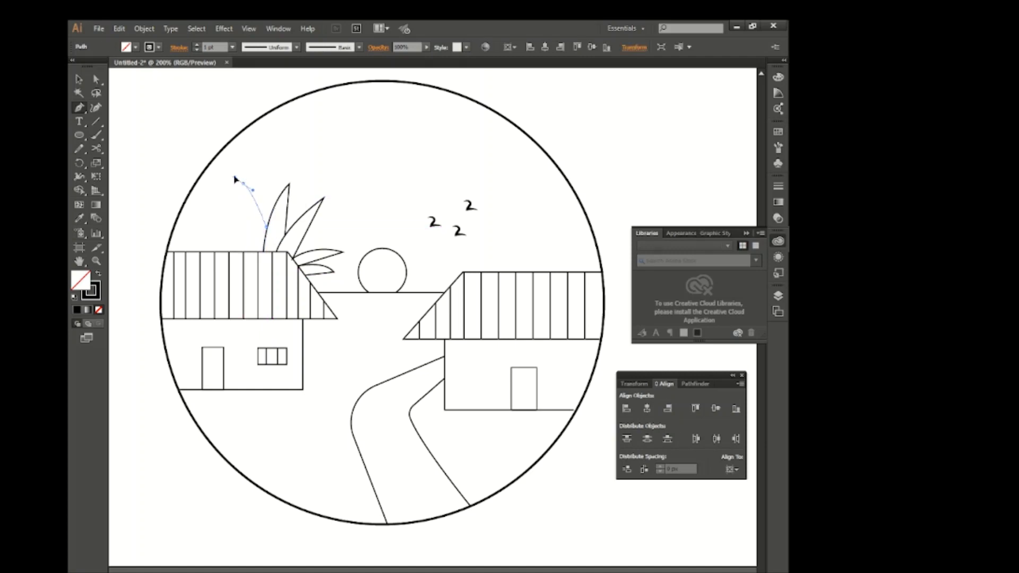
left_click(243, 184)
left_click(232, 233)
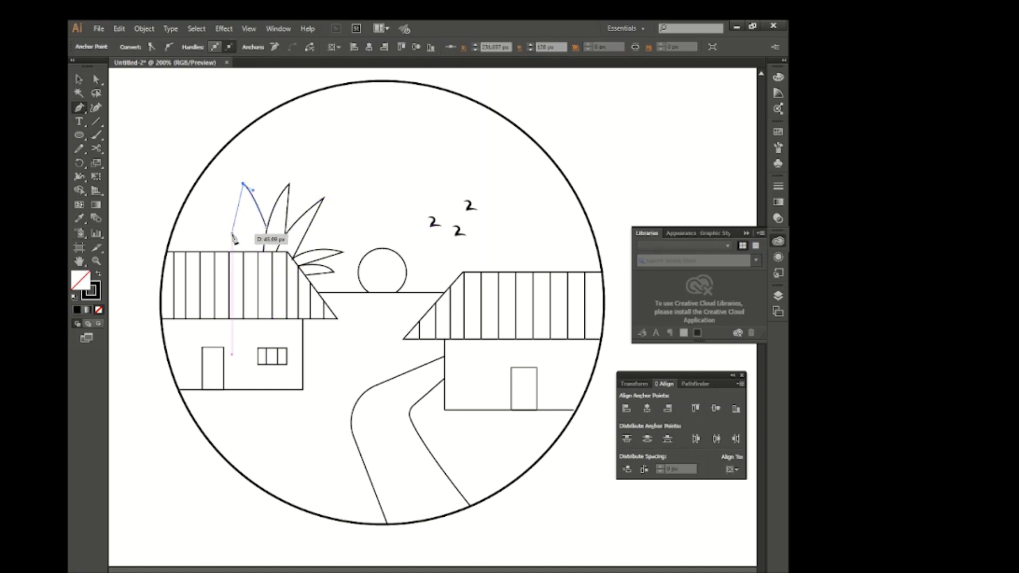
left_click(251, 237)
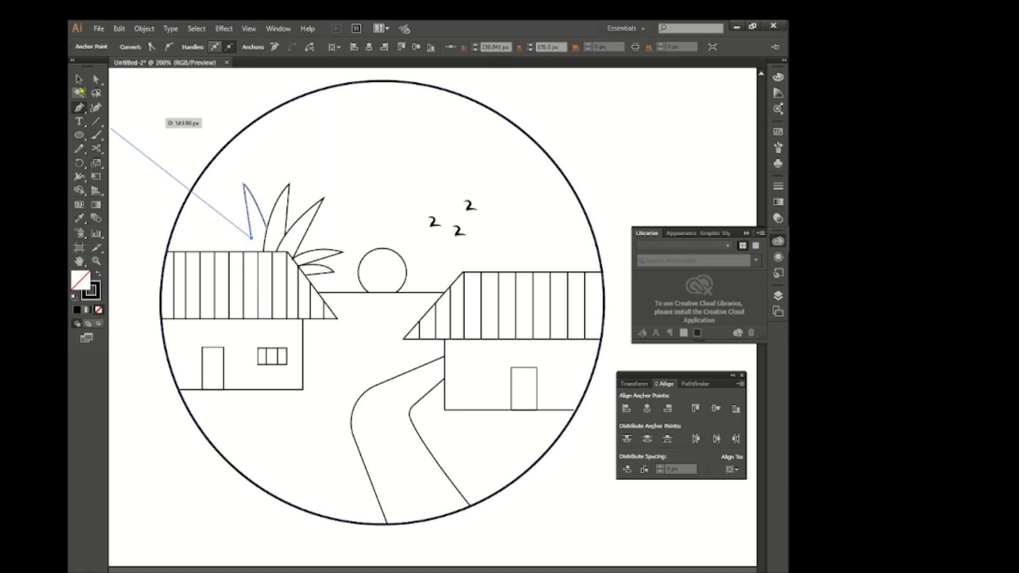
key("Escape")
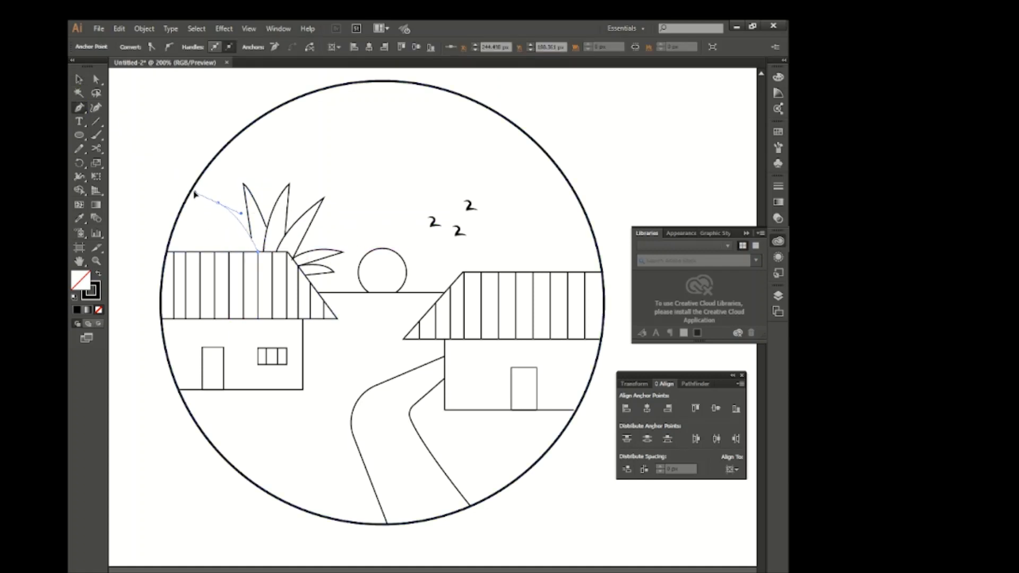
- Draw a sixth pointed Pen leaf beside the fifth, rising from the left roof's ridge and leaning further left
left_click_drag(195, 194, 191, 189)
left_click(217, 202)
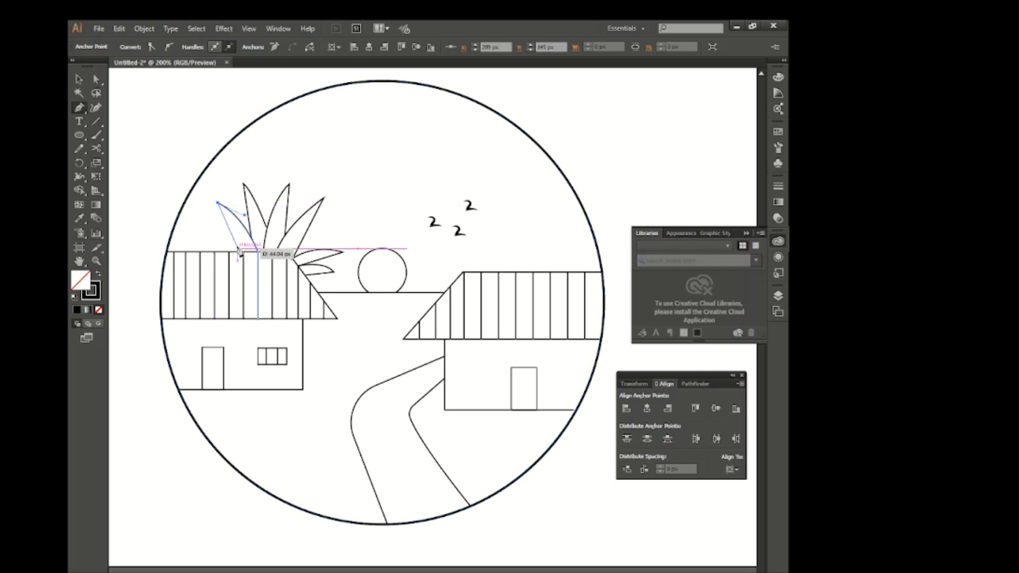
key("v")
key("ctrl+shift+a")
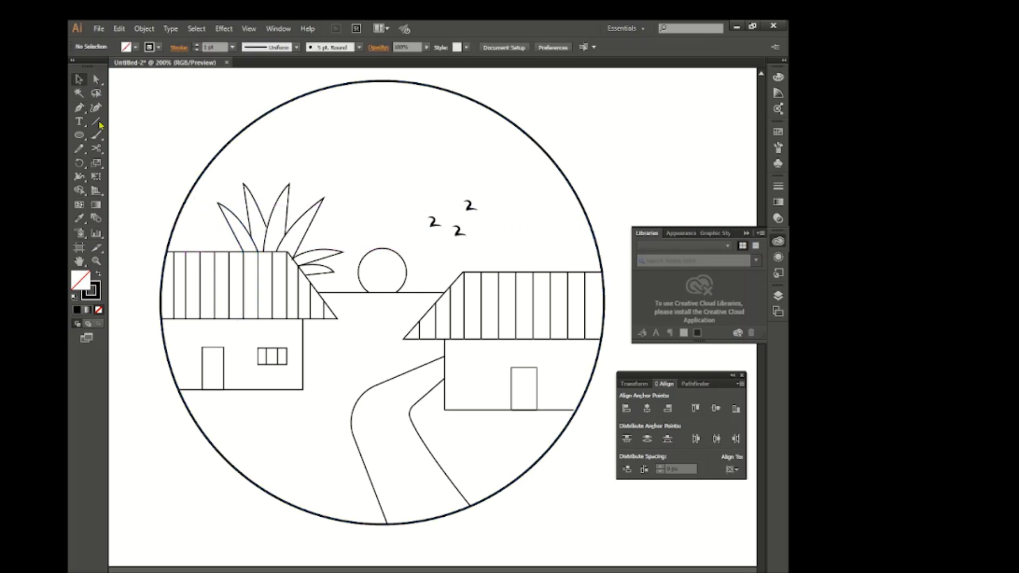
- Draw a short seventh Pen leaf as the plant's leftmost one, curving low from the sixth leaf's base on the ridge
left_click(243, 253)
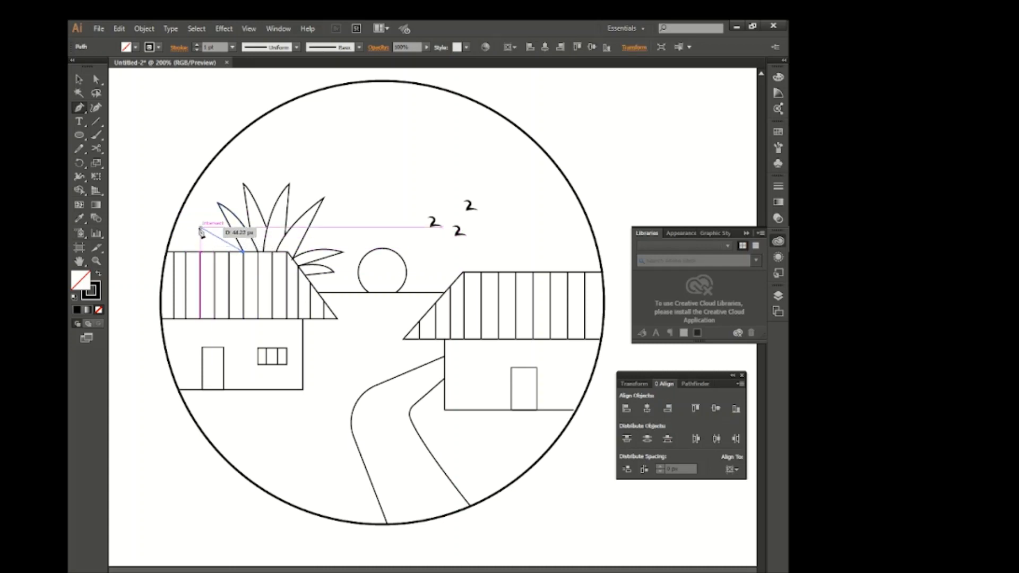
left_click_drag(200, 227, 176, 228)
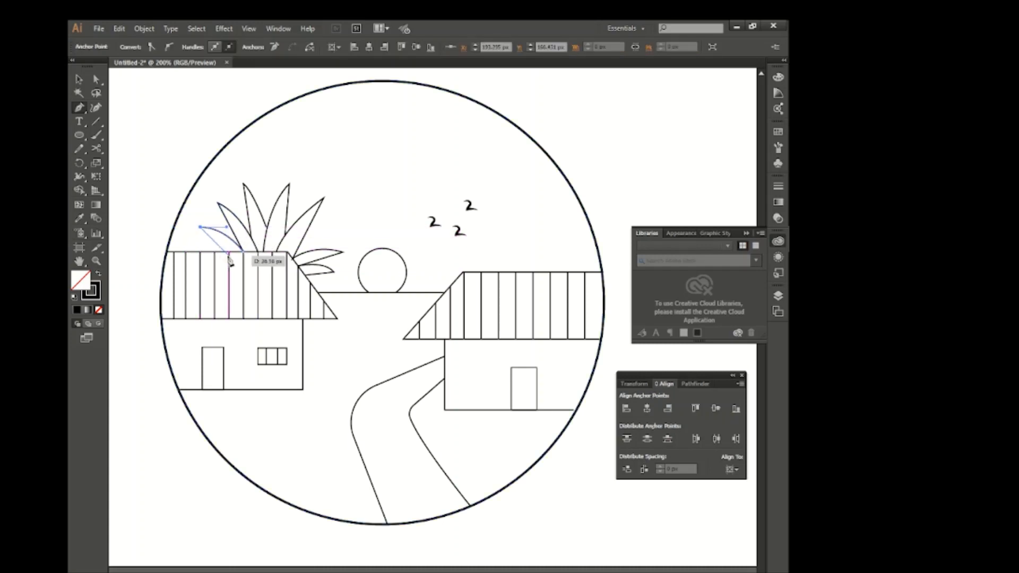
key("v")
left_click(173, 160)
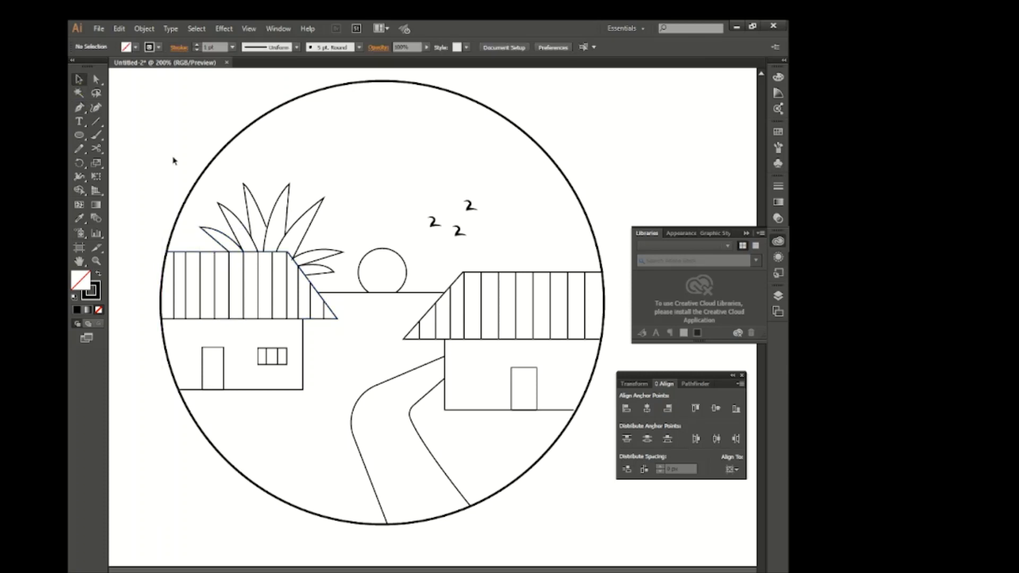
- Snap the fifth leaf's lower anchor point onto the curved edge of the neighbouring upright leaf to close the gap
left_click(290, 272)
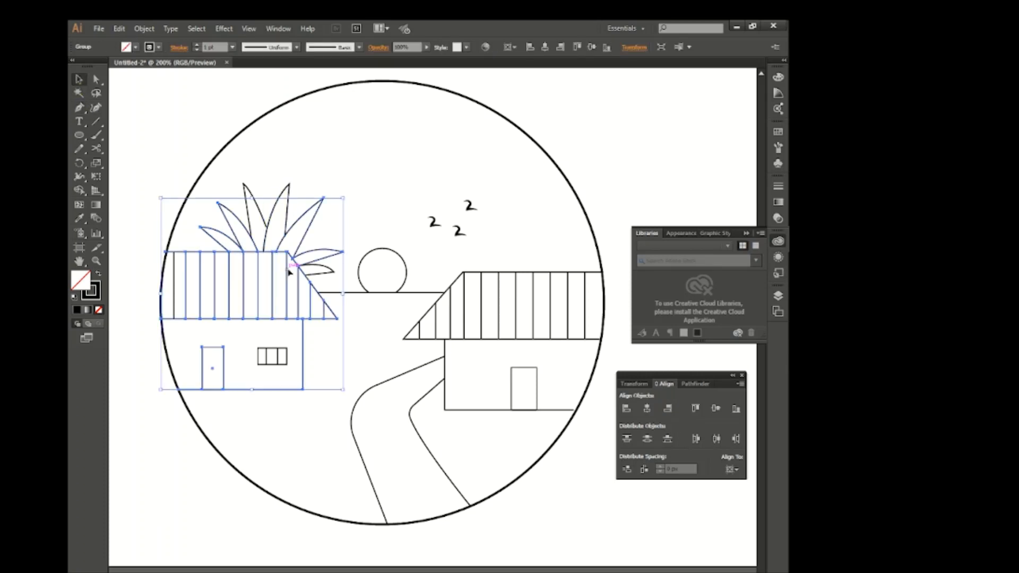
left_click(354, 239)
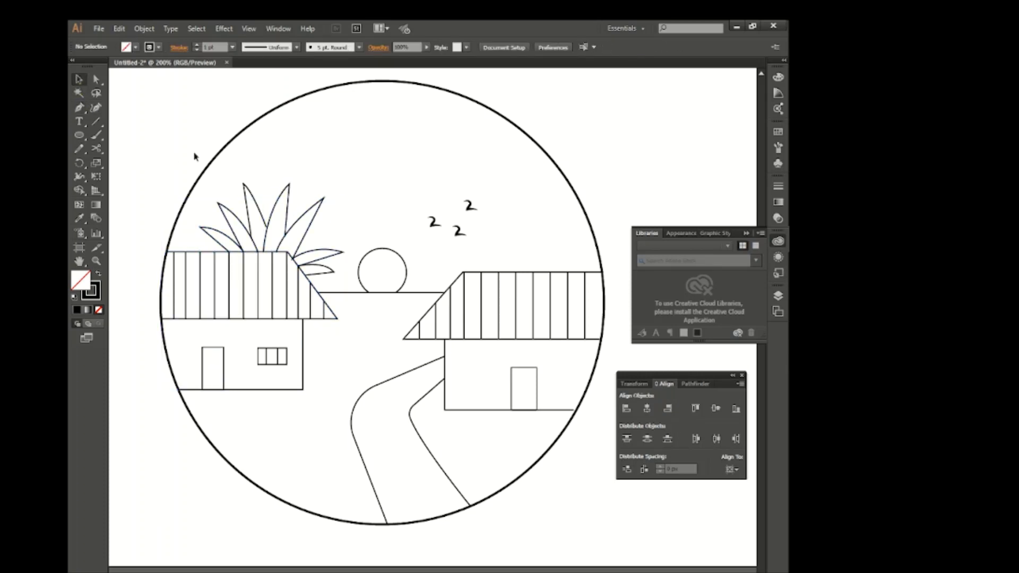
scroll(247, 227, "up", 2)
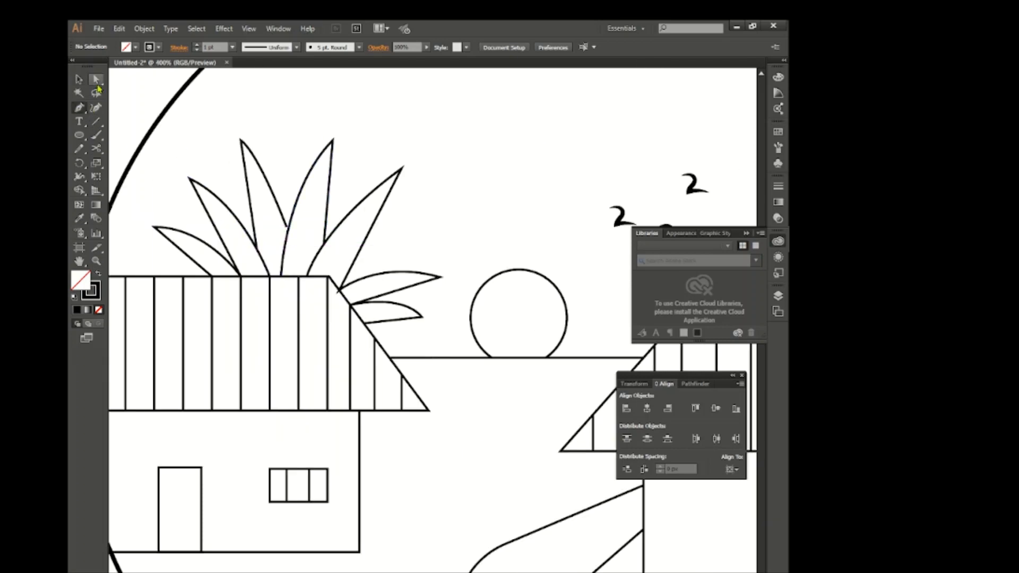
left_click(285, 227)
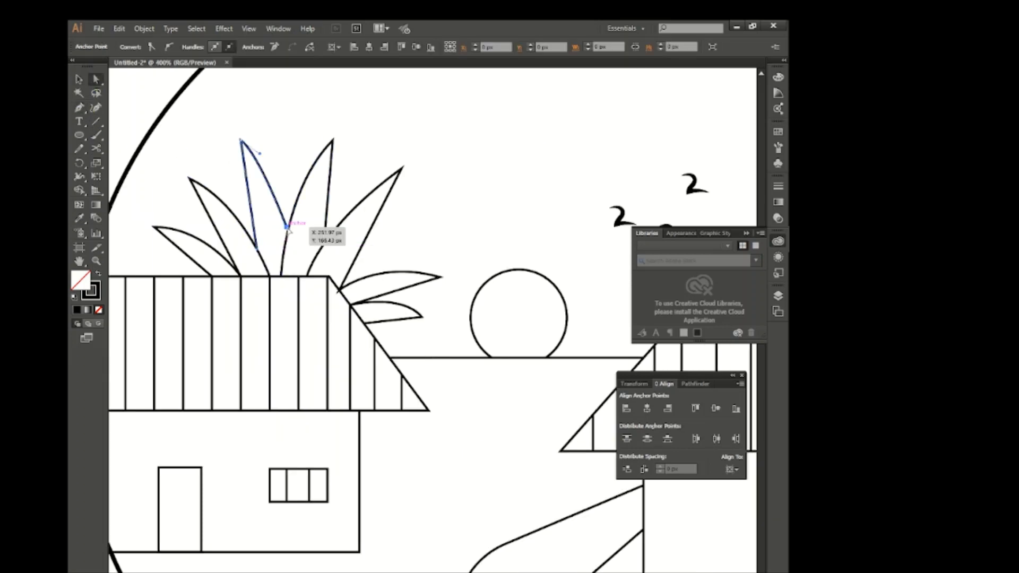
- Draw short slanted Pen vein strokes inside the straight edges of the two leaves leaning right: one on the first, three on the second
left_click(84, 113)
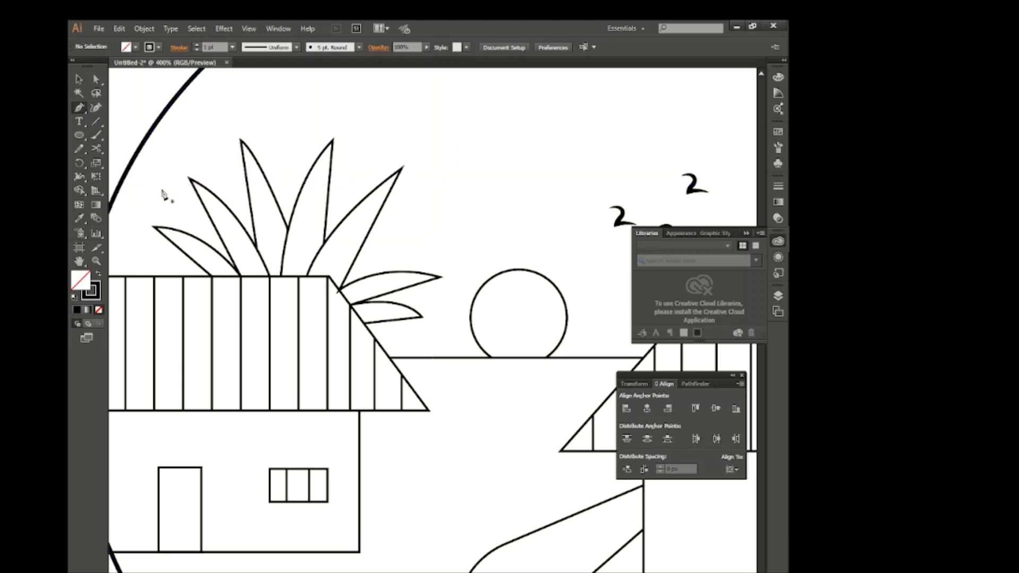
left_click(329, 183)
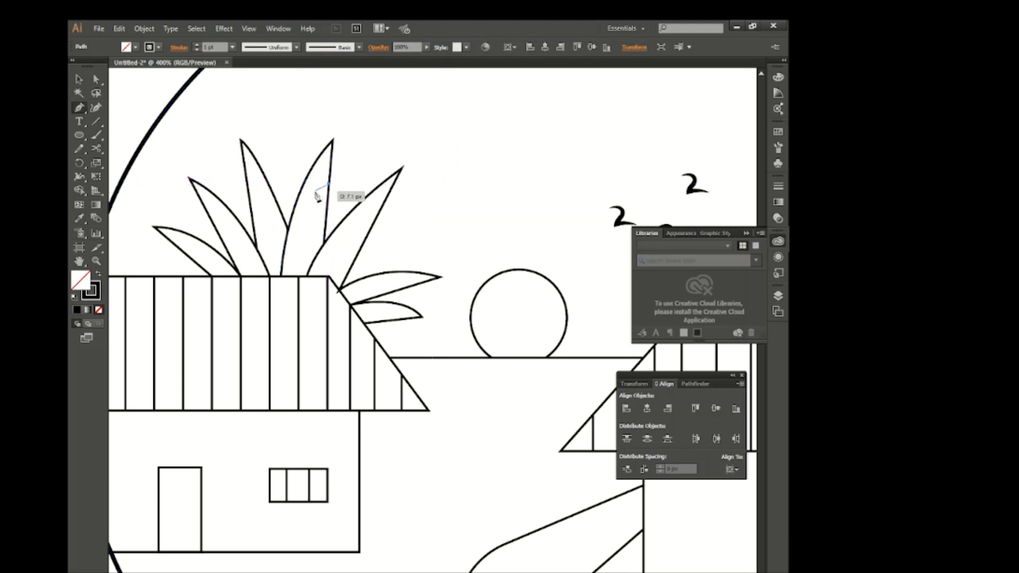
left_click(318, 190)
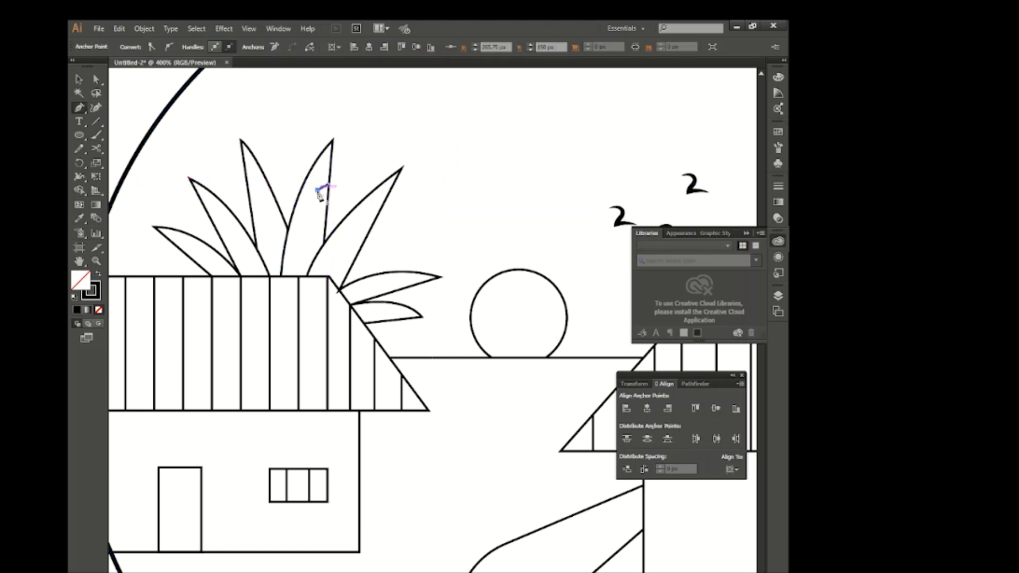
left_click(382, 206)
left_click(367, 208)
key("Escape")
left_click(373, 223)
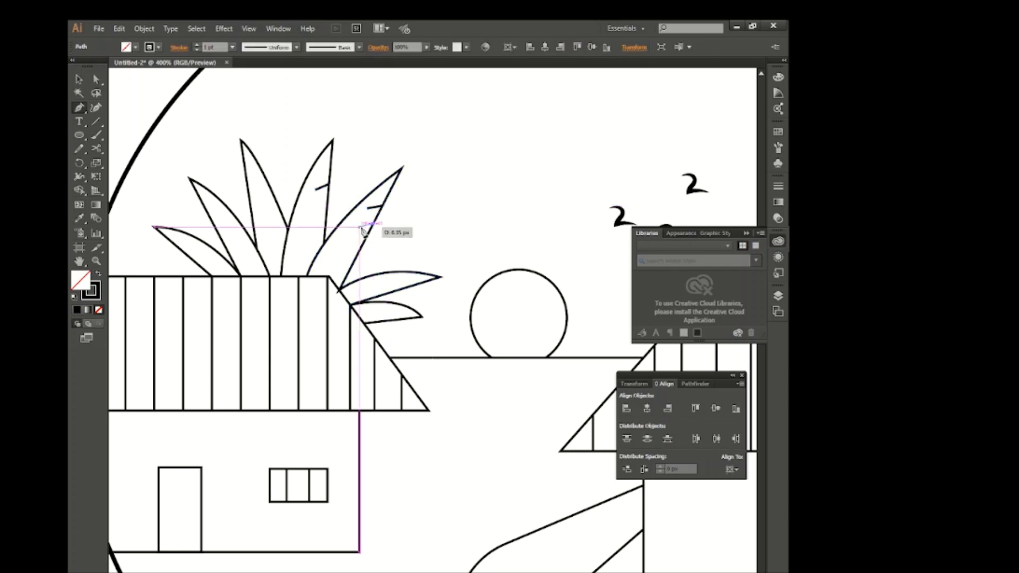
left_click(362, 228)
key("Escape")
left_click(342, 262)
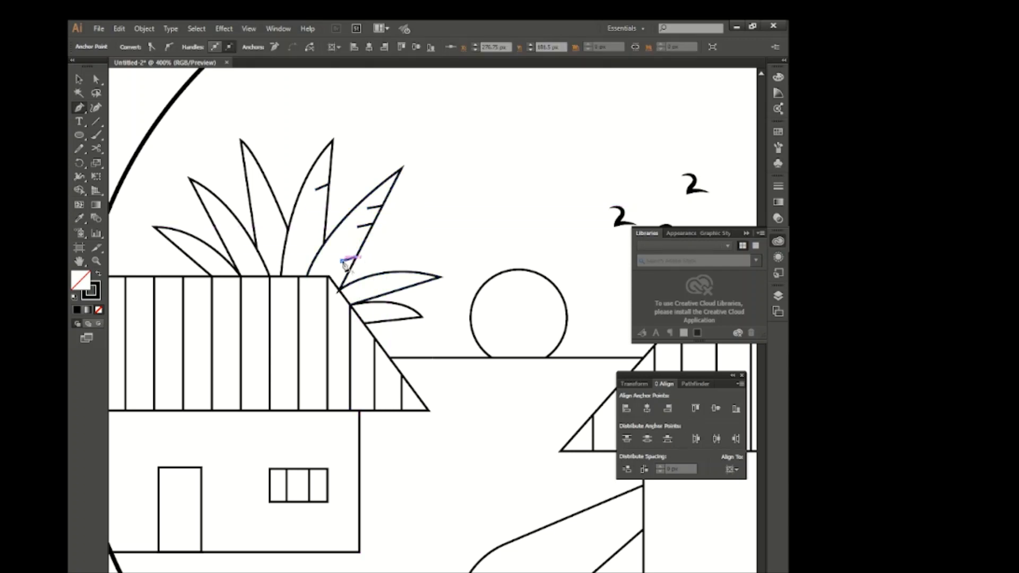
key("Escape")
- Draw short Pen vein strokes on the two sideways leaves: two on the upper one and one on the lower one
left_click(413, 286)
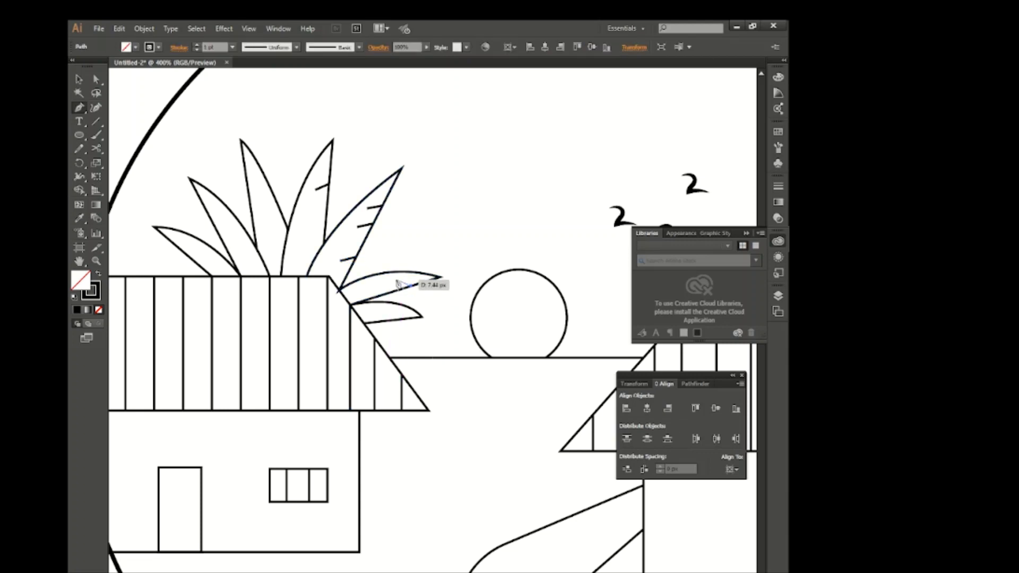
left_click(395, 281)
key("Escape")
left_click(371, 290)
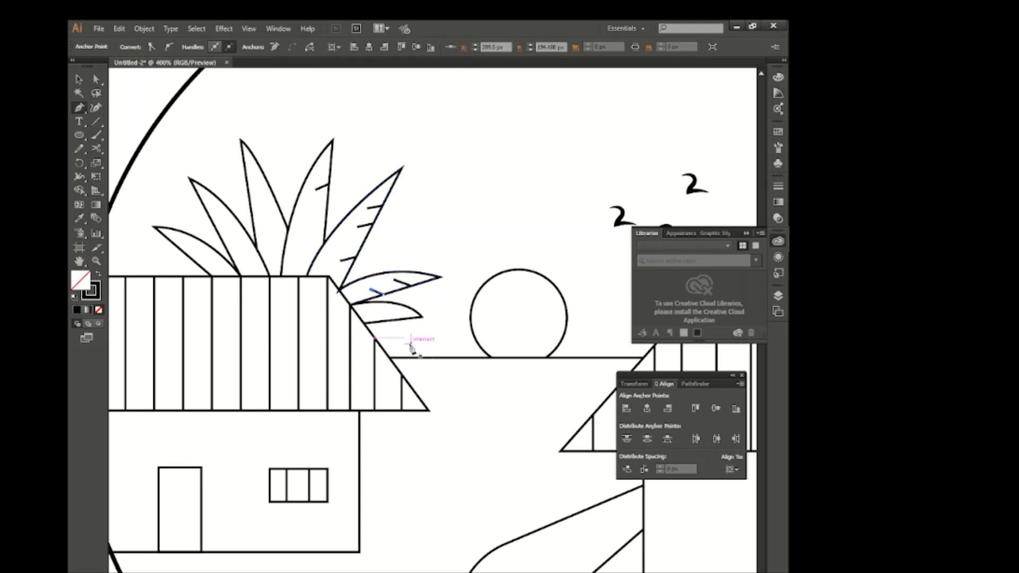
key("Escape")
left_click(380, 313)
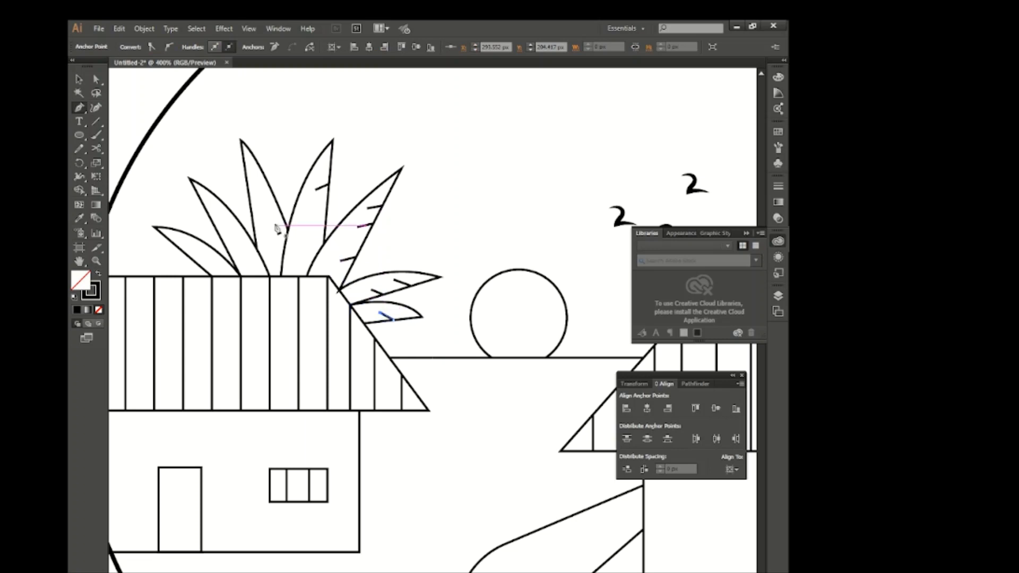
key("Escape")
- Draw one short Pen vein stroke inside each of the three leaves leaning left
left_click(247, 184)
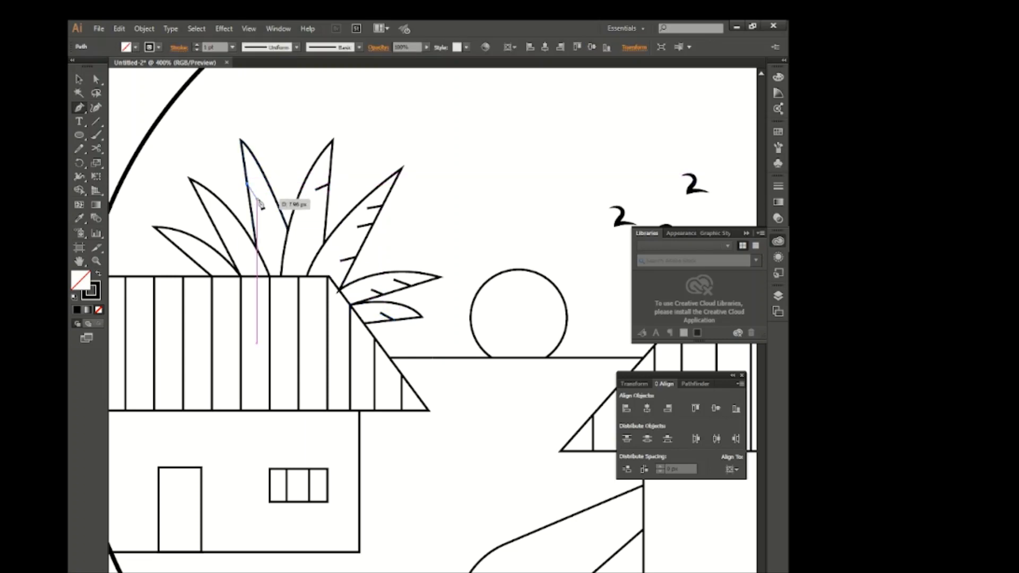
left_click(257, 195)
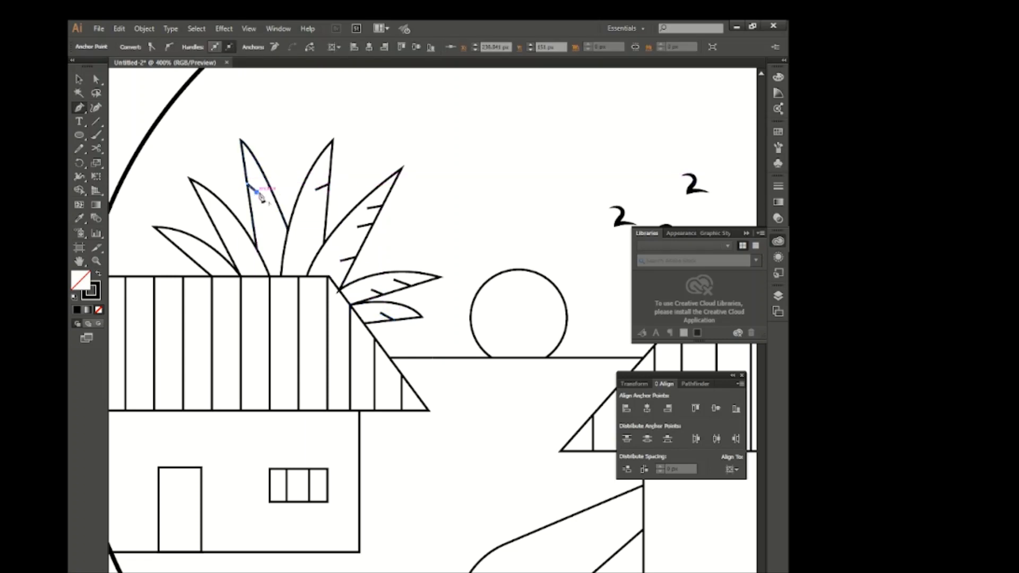
key("Escape")
left_click(218, 231)
left_click(232, 237)
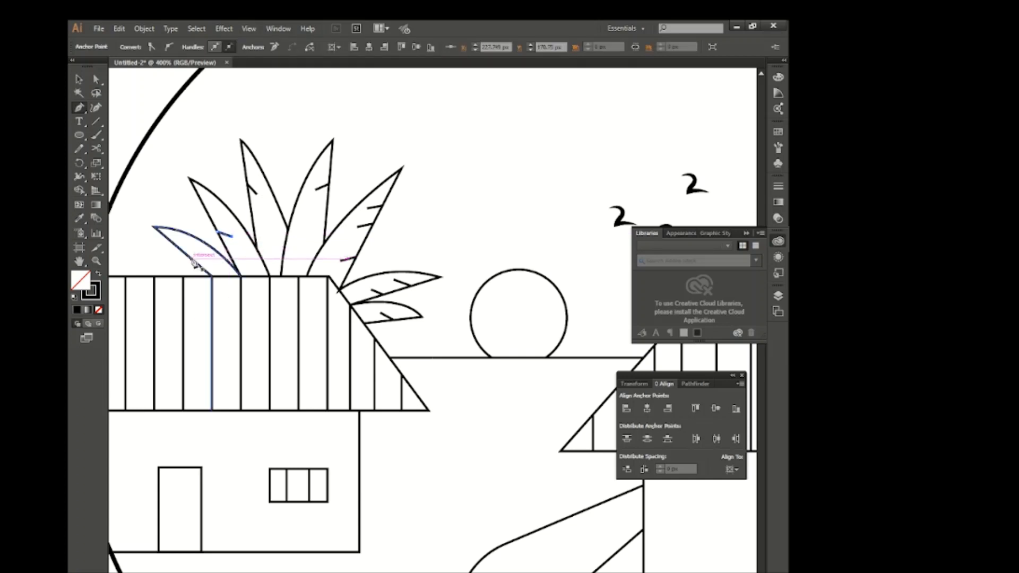
left_click(192, 259)
left_click(209, 259)
- Select all the short vein strokes on the leaves and apply the triangular tapered width profile to them
left_click(79, 81)
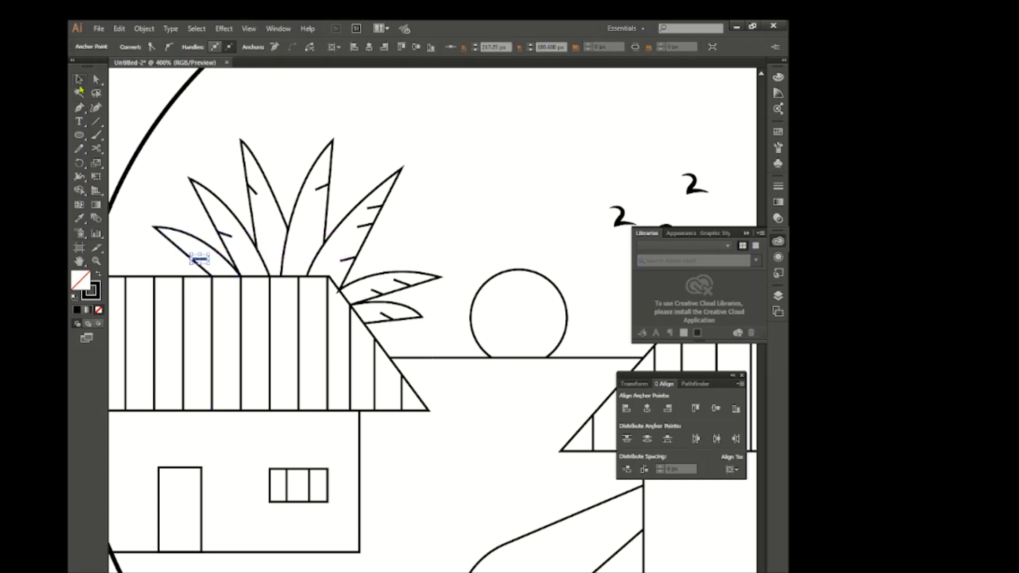
left_click(200, 259)
left_click(224, 234, "shift")
left_click(252, 189, "shift")
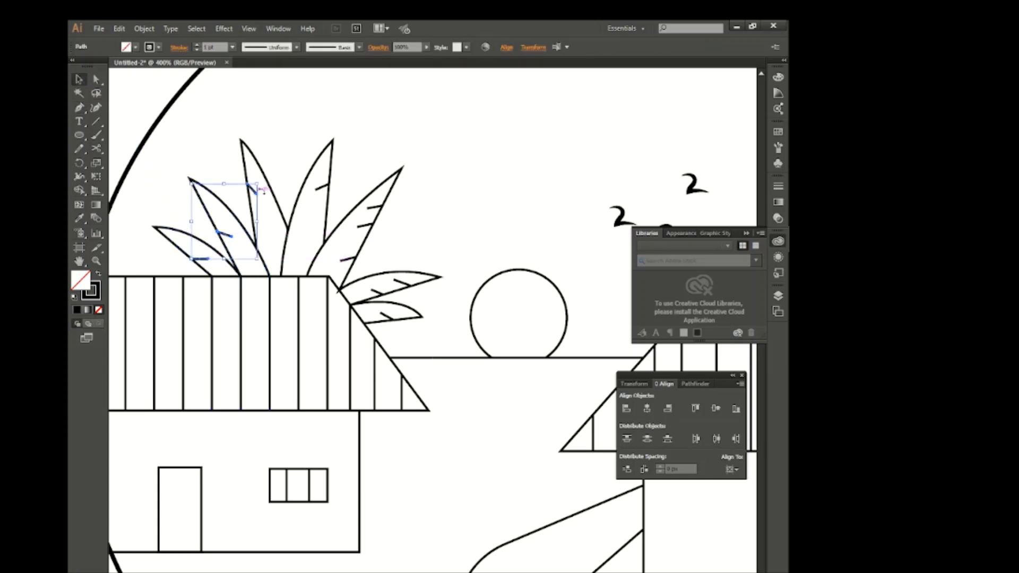
left_click(322, 187, "shift")
left_click(370, 211, "shift")
left_click(376, 292, "shift")
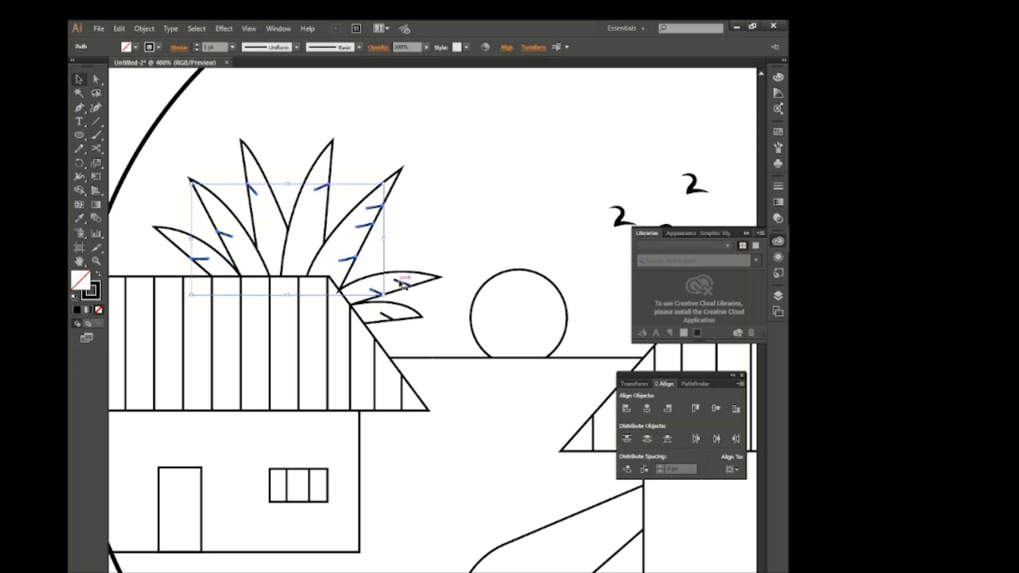
left_click(402, 283, "shift")
left_click(386, 317, "shift")
left_click(261, 51)
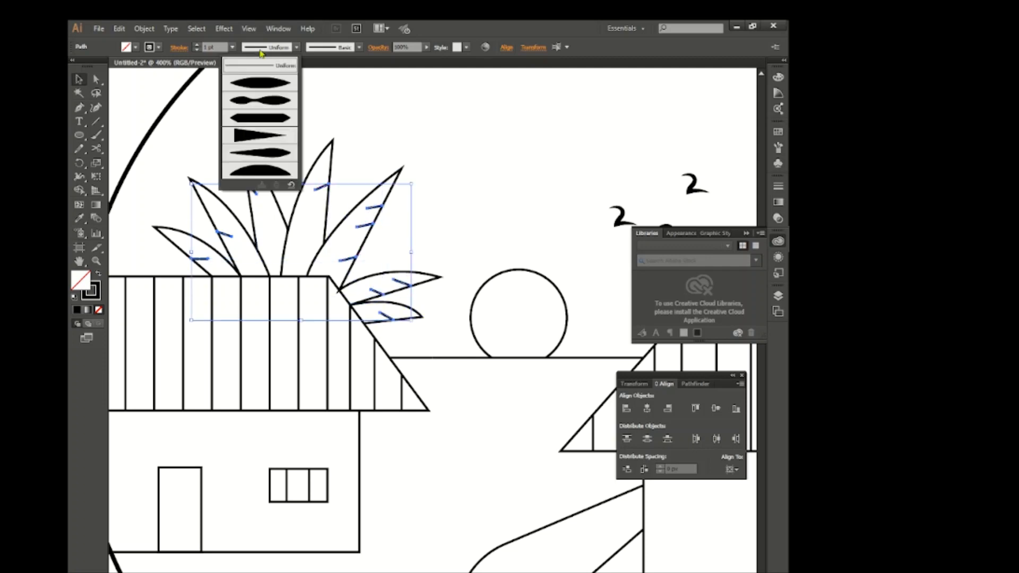
left_click(271, 140)
left_click(380, 153)
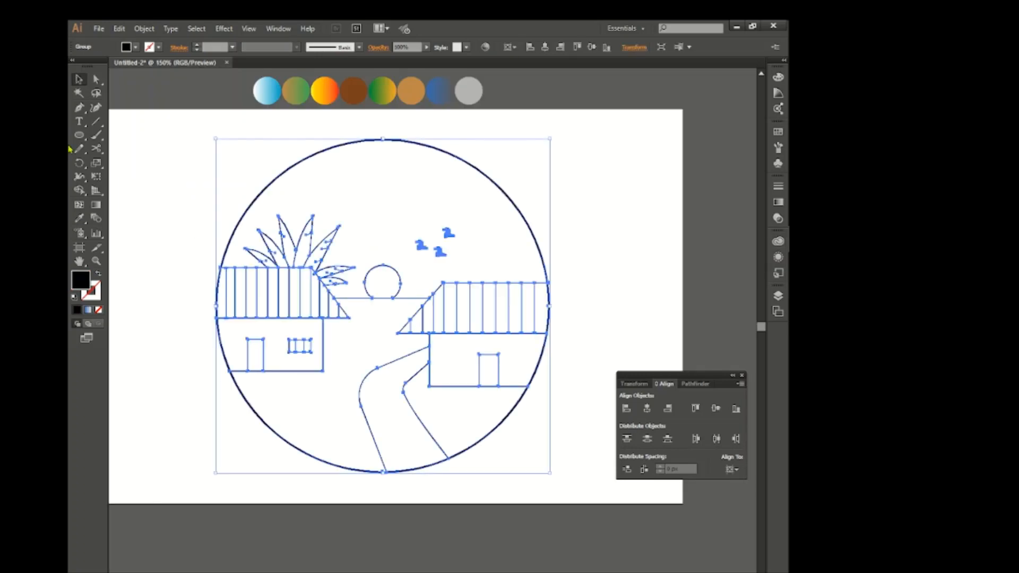
- Fill the sky area inside the circle with green using the Shape Builder tool
left_click(79, 190)
left_click(778, 77)
left_click(680, 101)
left_click(456, 186)
- Fill the plant's leaves with teal and the sun with brown
left_click(699, 100)
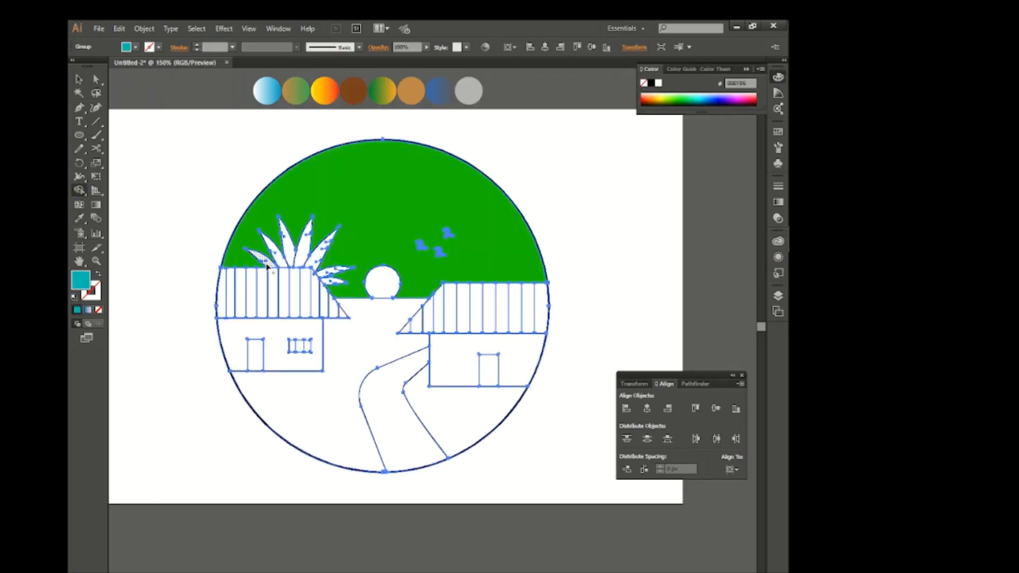
left_click_drag(266, 265, 307, 256)
left_click(652, 101)
left_click(386, 284)
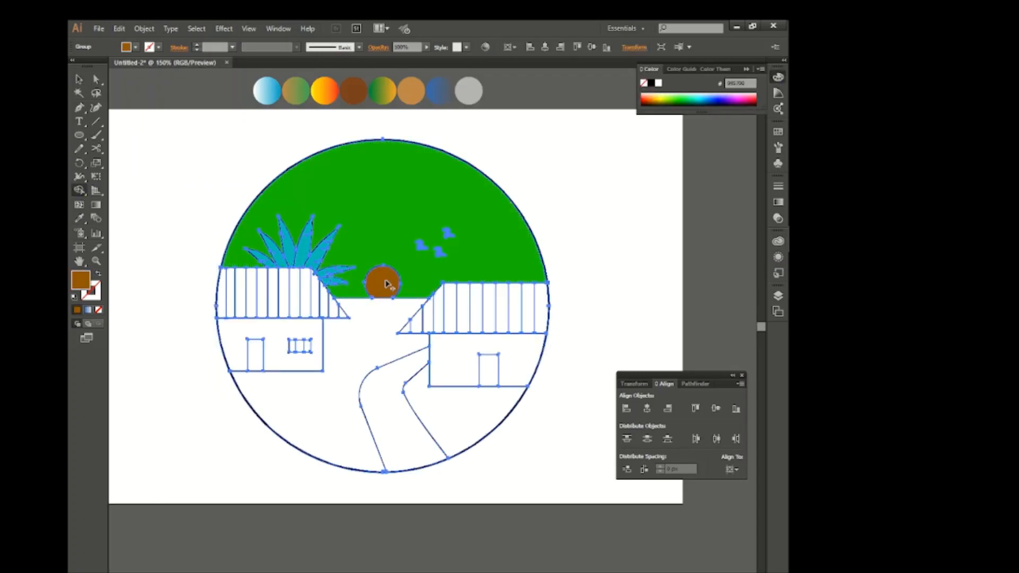
- Fill every other stripe of both house roofs with blue
left_click(542, 308)
left_click(515, 308)
left_click(489, 308)
left_click(463, 308)
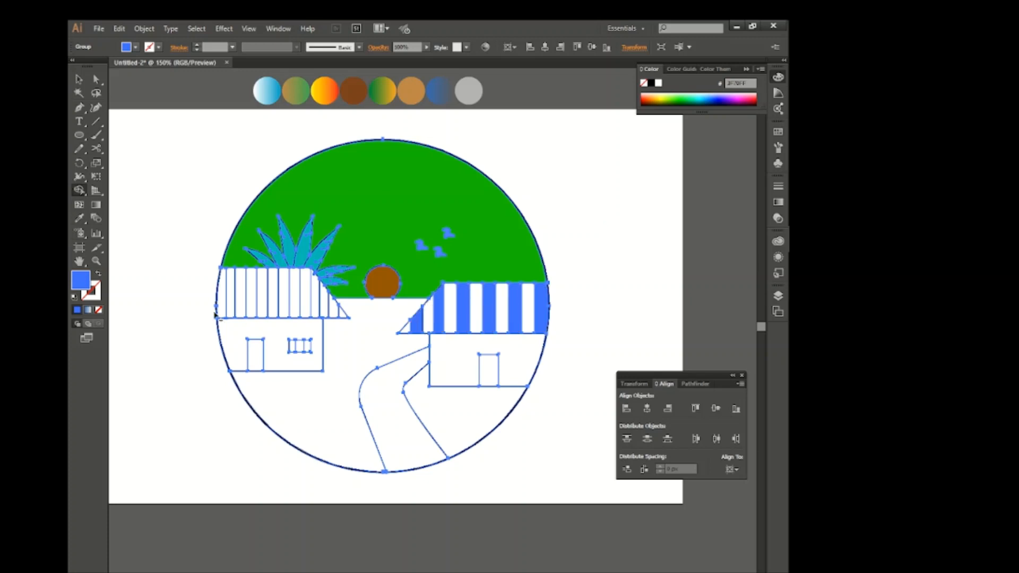
left_click(240, 308)
left_click(263, 307)
left_click(284, 306)
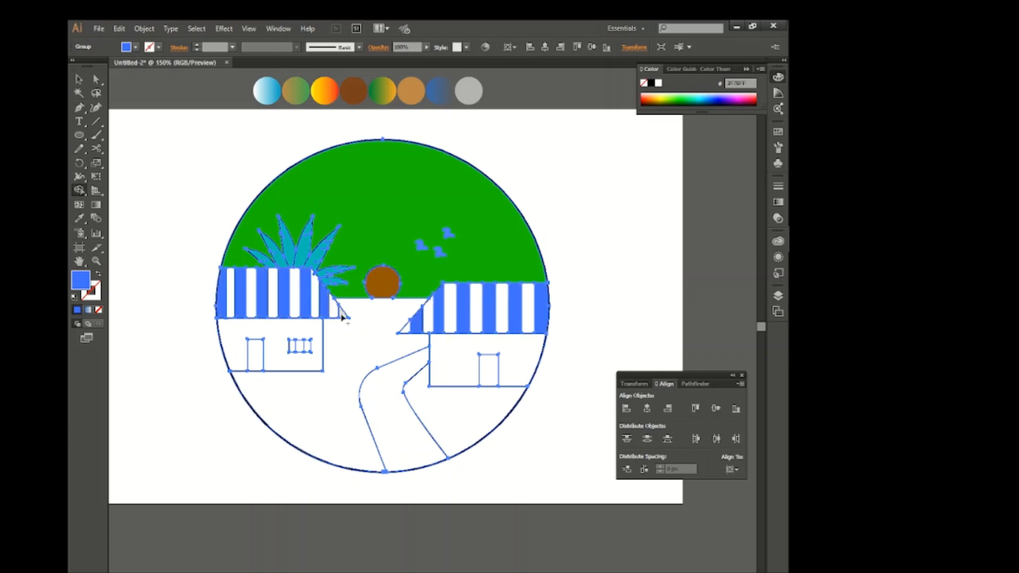
- Fill the walls of both houses with purple, leaving the doors and window unfilled
left_click(718, 97)
left_click(517, 369)
left_click(276, 353)
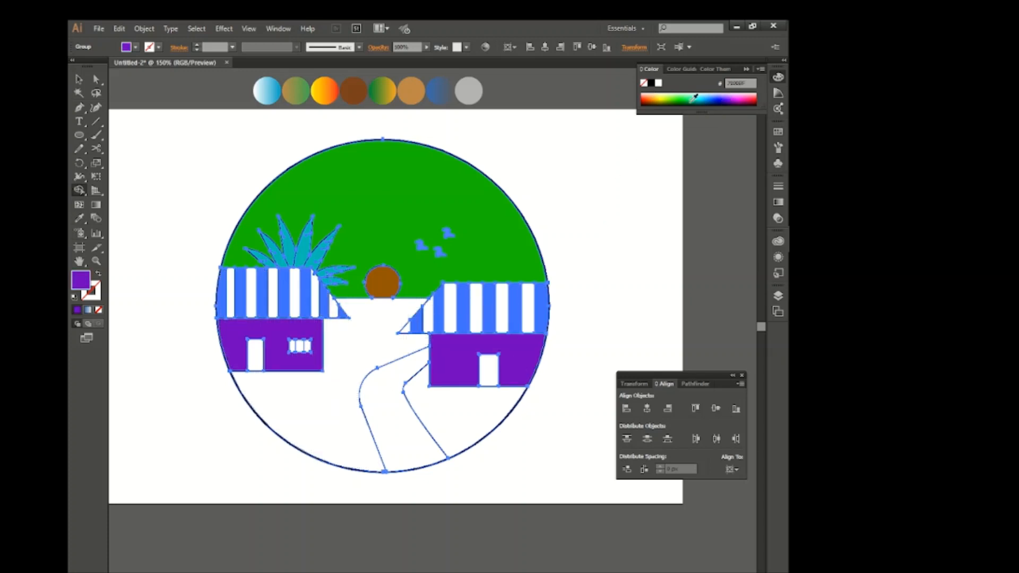
- Fill the doors of both houses with dark red
left_click(754, 98)
left_click(488, 369)
left_click(256, 354)
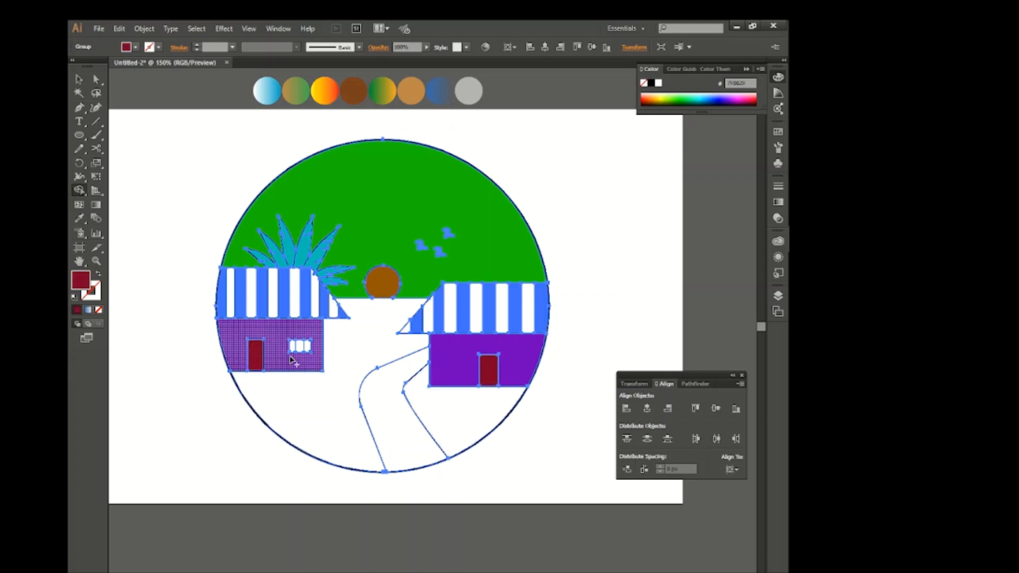
- Fill the ground on both sides of the path with rust red and the winding path with yellow
left_click(651, 97)
left_click(371, 340)
left_click(434, 405)
left_click(661, 96)
left_click(396, 414)
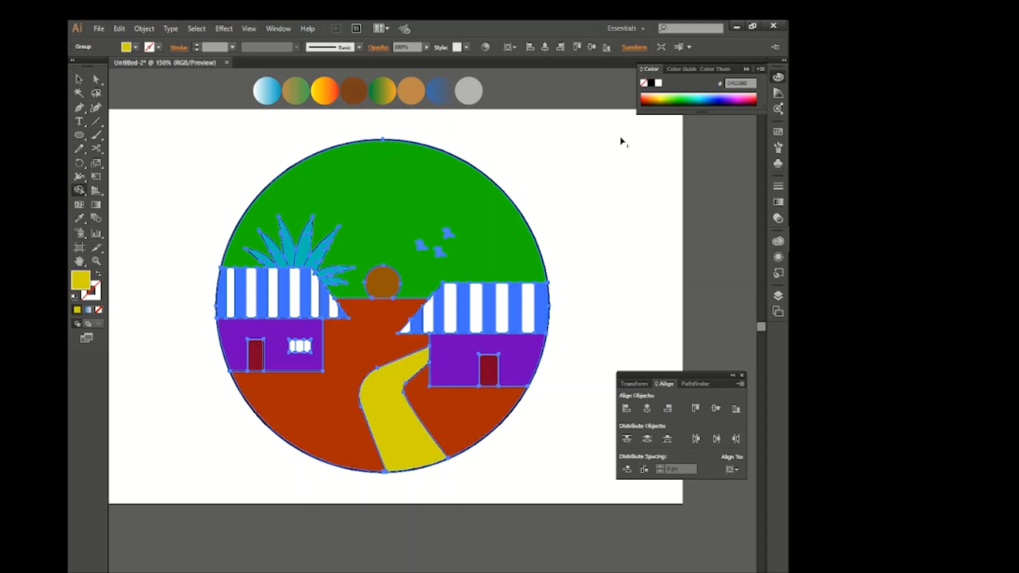
- Fill the outer panes of the house window with green, leaving the middle pane white
left_click(686, 95)
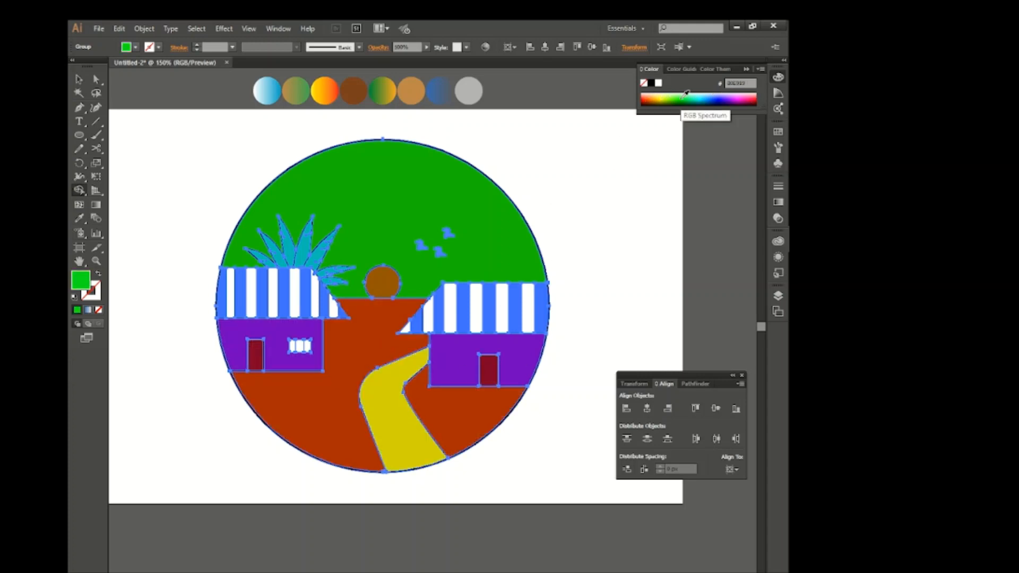
left_click(294, 347)
key("v")
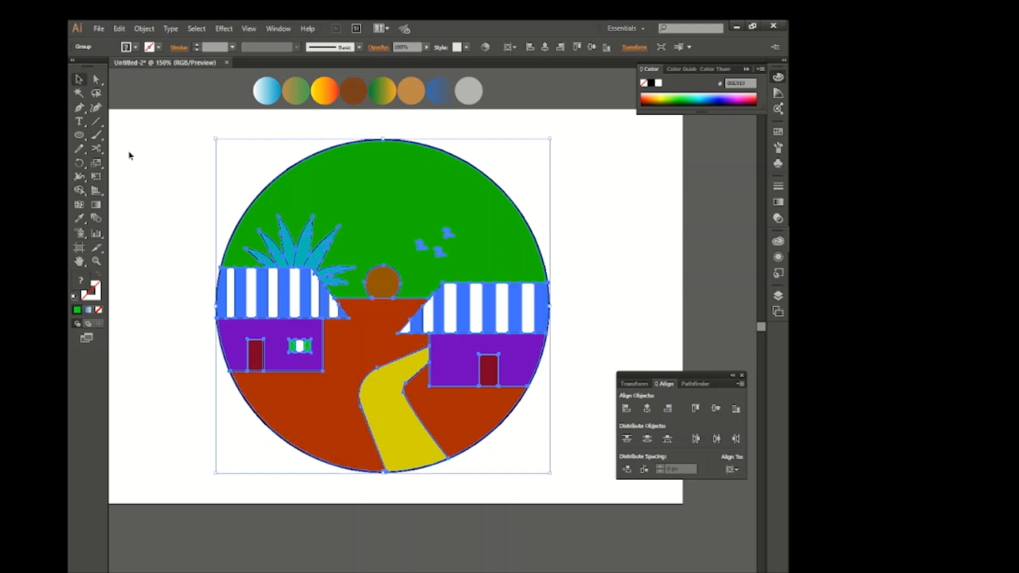
- Ungroup the village artwork twice so its regions can be selected individually, and clear the selection
left_click(130, 154)
right_click(382, 218)
left_click(425, 283)
left_click(578, 280)
right_click(403, 222)
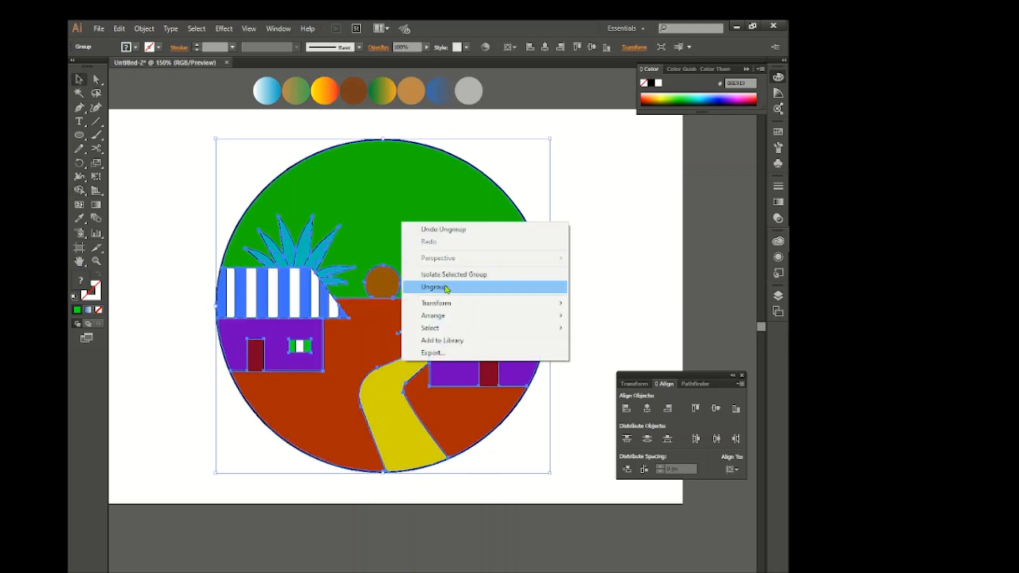
left_click(446, 288)
left_click(579, 266)
- Fill the sky with the white-to-blue gradient sampled from the color circle above the artboard
left_click(393, 219)
left_click(79, 218)
left_click(266, 91)
key("v")
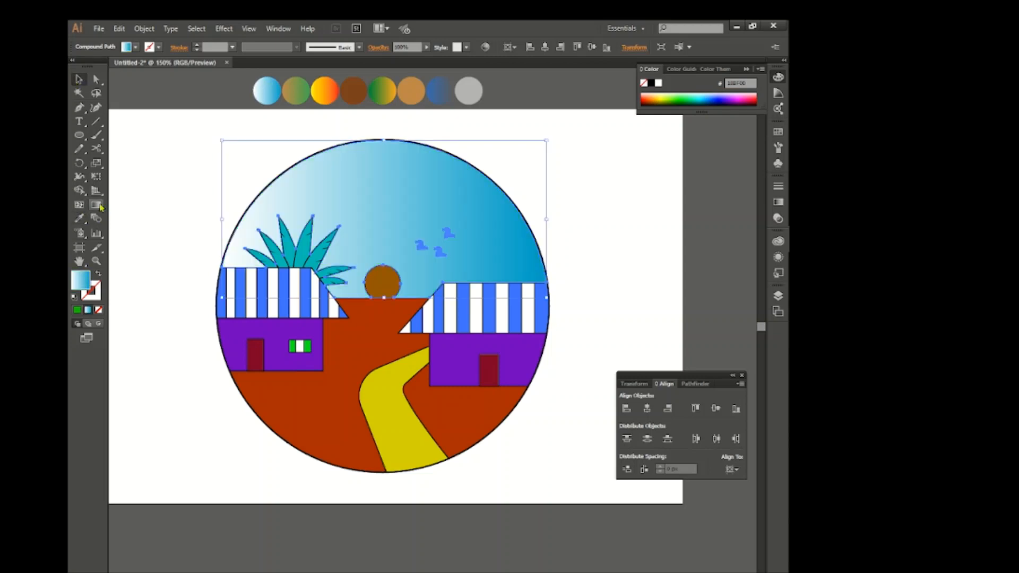
- Redirect the sky gradient vertically, running from white at the horizon to blue at the circle's top
left_click(96, 205)
left_click_drag(384, 305, 388, 125)
left_click_drag(380, 221, 386, 180)
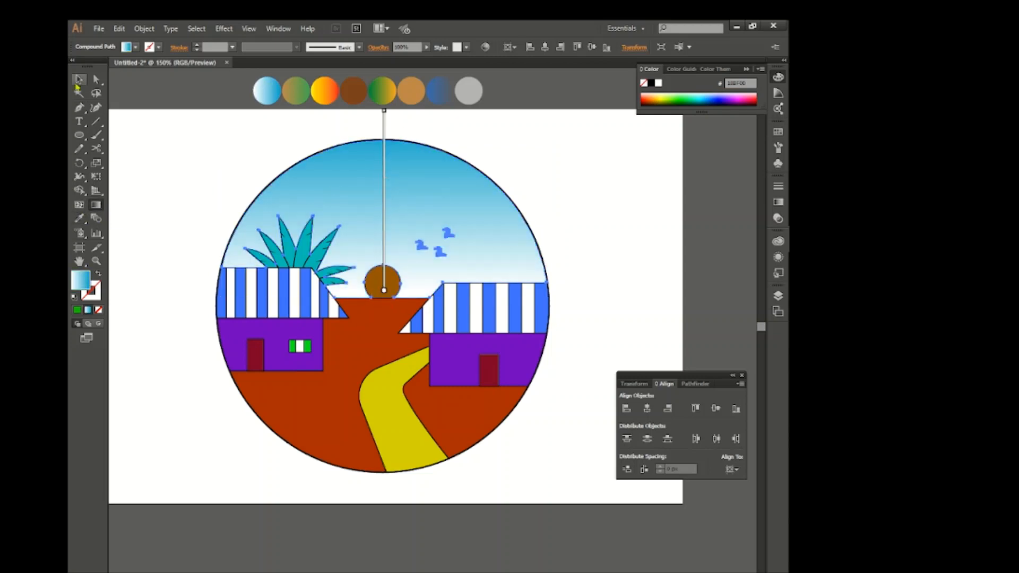
left_click(78, 81)
left_click(155, 148)
- Select all the plant's leaves by their matching fill and apply the sampled brown-to-green gradient
left_click(79, 94)
left_click(303, 250)
left_click(79, 218)
left_click(296, 91)
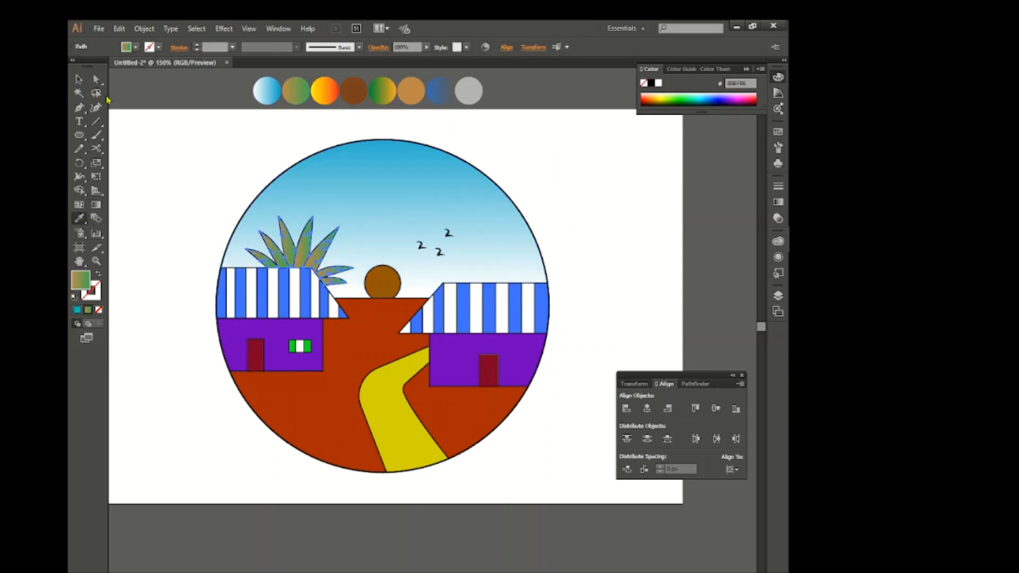
key("v")
- Select the black center lines of the plant's leaves and fill them with white
left_click(311, 239)
left_click(284, 239, "shift")
left_click(334, 283, "shift")
left_click(136, 48)
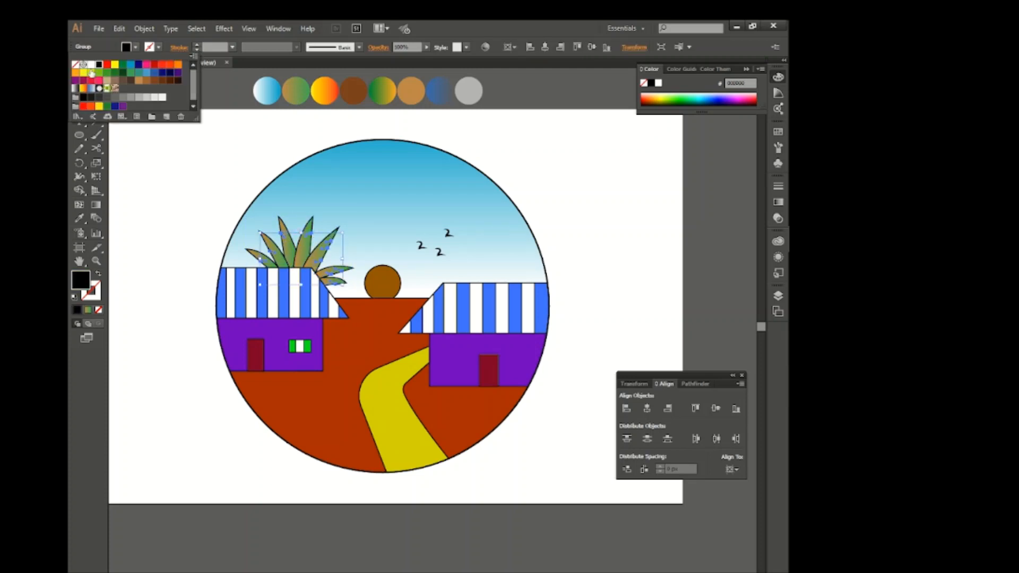
left_click(89, 60)
left_click(157, 179)
- Fill the sun with the sampled yellow-to-orange gradient and redirect it vertically
left_click(383, 284)
left_click(79, 218)
left_click(325, 100)
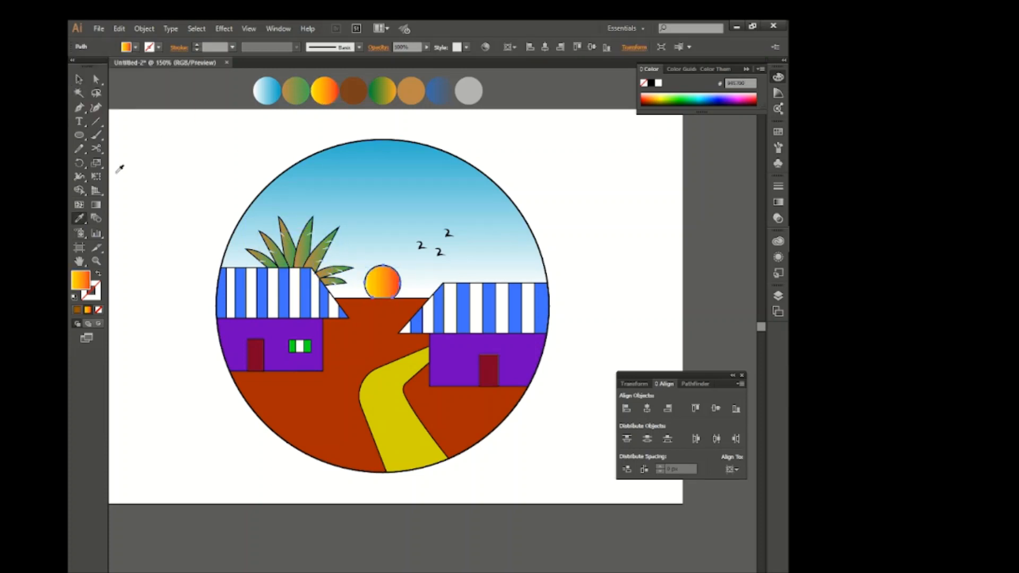
key("g")
left_click_drag(383, 306, 384, 233)
key("y")
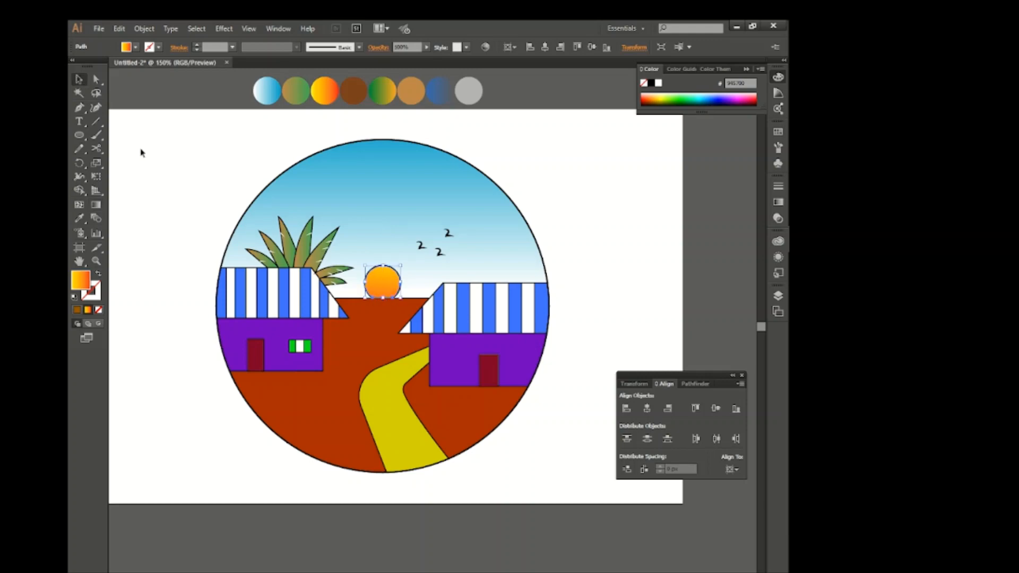
left_click(141, 153)
- Select all the blue roof stripes by matching fill and recolor them with the sampled dark brown
left_click(223, 296)
left_click(241, 294)
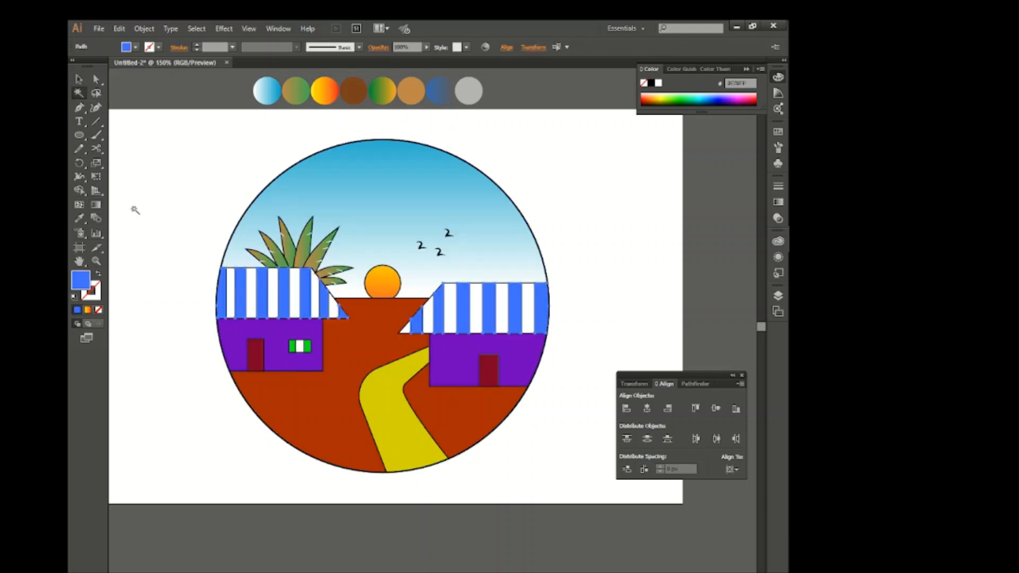
left_click(79, 218)
left_click(353, 90)
key("y")
left_click(141, 173)
- Select the purple walls of both houses and recolor them with the sampled tan
left_click(264, 333)
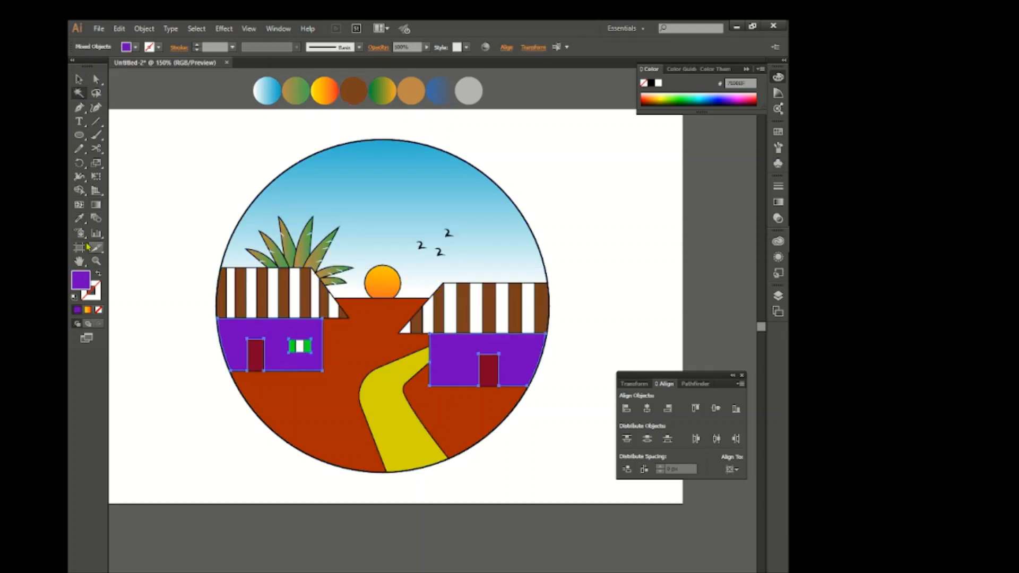
left_click(79, 218)
left_click(411, 90)
key("y")
left_click(136, 168)
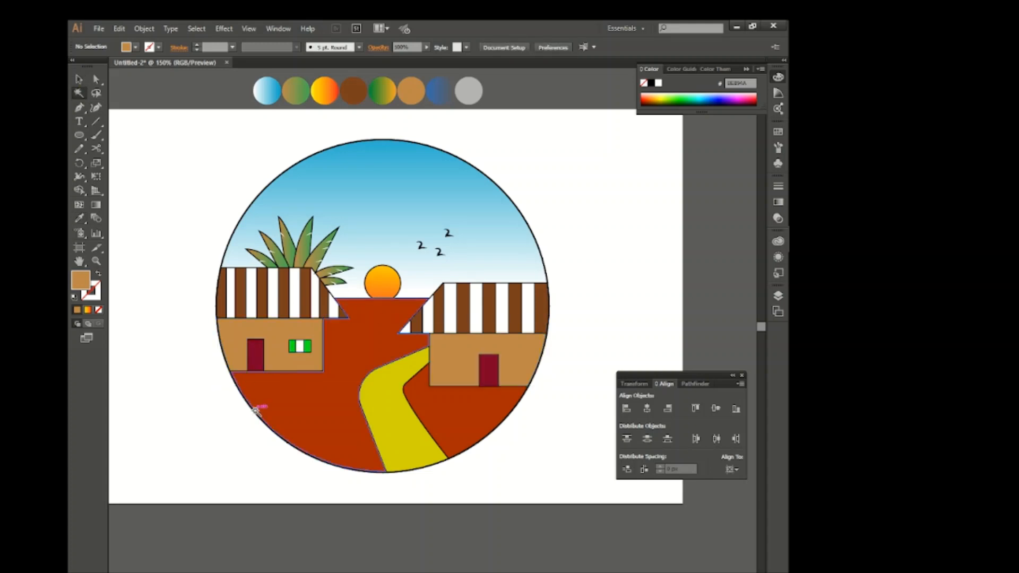
- Isolate each house's door in turn and fill both with the blue-to-white gradient swatch
left_click(256, 354)
double_click(258, 363)
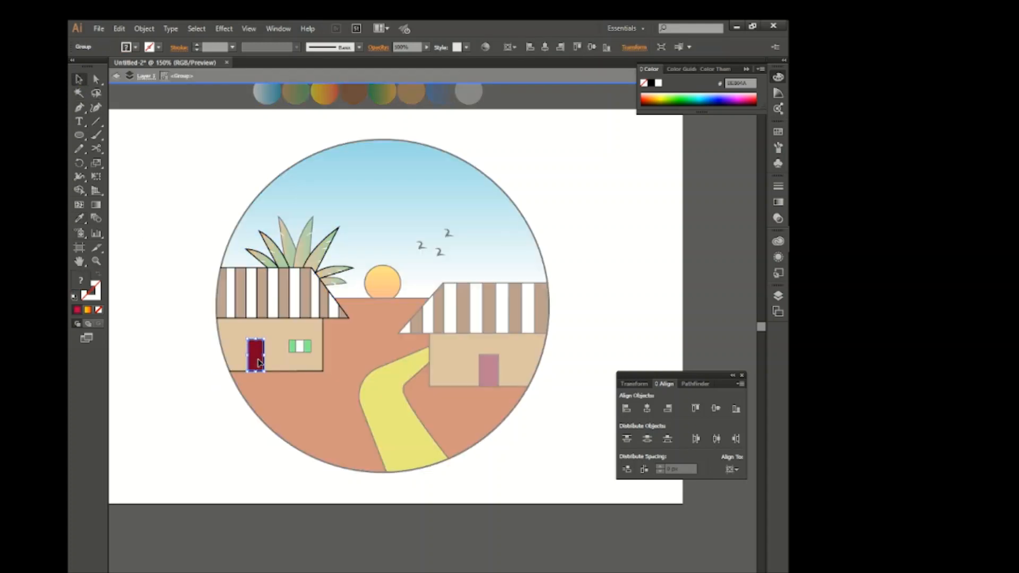
scroll(260, 362, "up", 1)
left_click(135, 47)
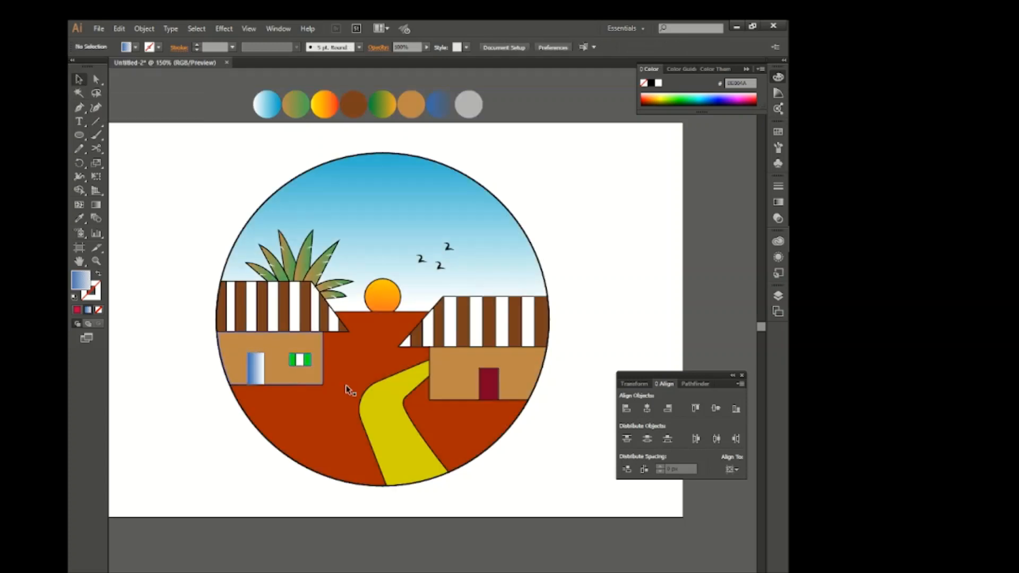
double_click(489, 384)
left_click(136, 46)
left_click(89, 91)
double_click(236, 220)
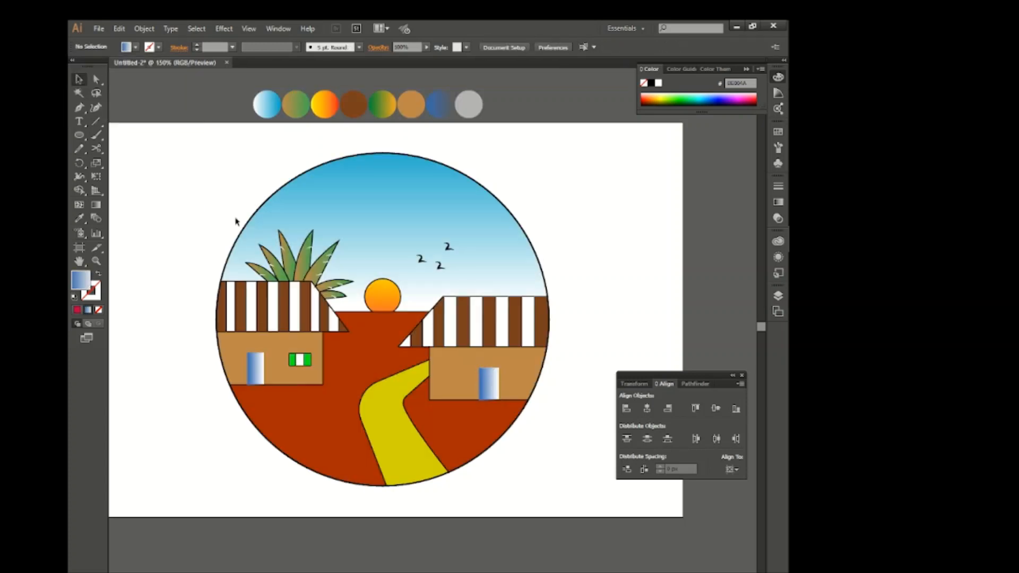
- Select the rust-red ground regions by matching fill and apply the sampled green-to-orange gradient
left_click(307, 409)
left_click(178, 234)
left_click(79, 93)
left_click(290, 382)
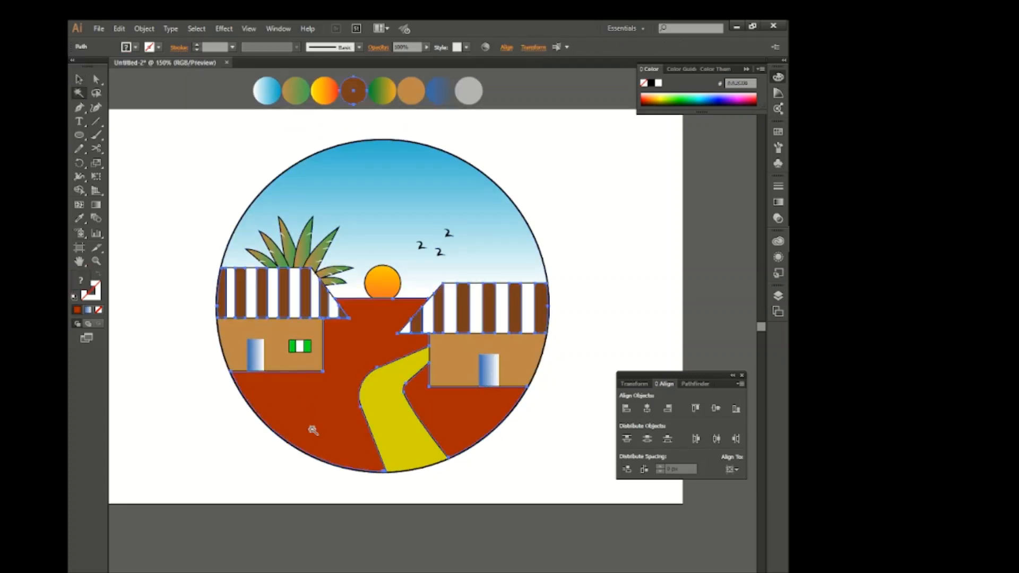
left_click(79, 219)
left_click(382, 91)
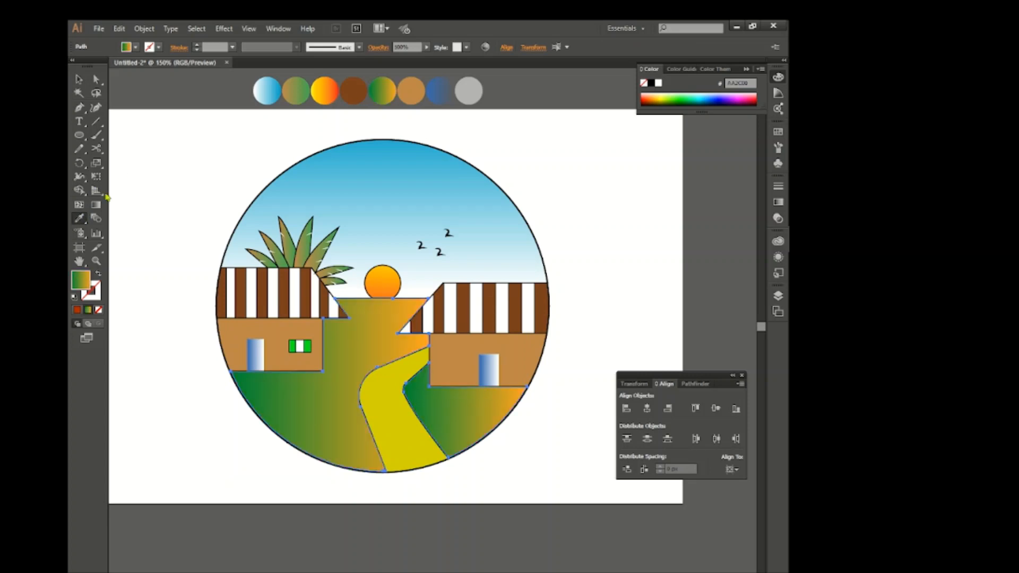
- Redirect the ground gradient vertically across all regions, from green at the circle's bottom to orange at the horizon
left_click(95, 205)
left_click_drag(378, 488, 381, 252)
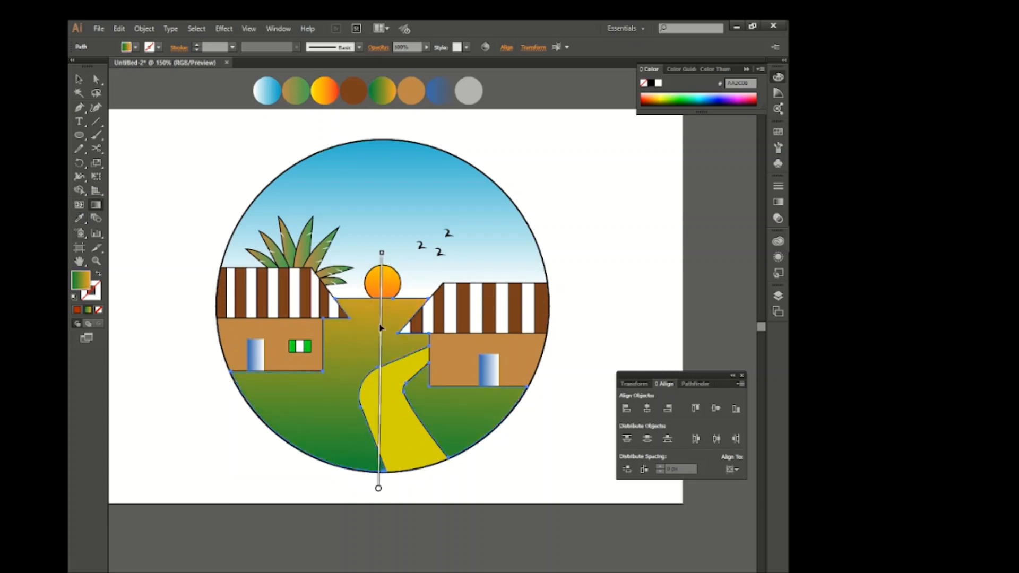
left_click(79, 79)
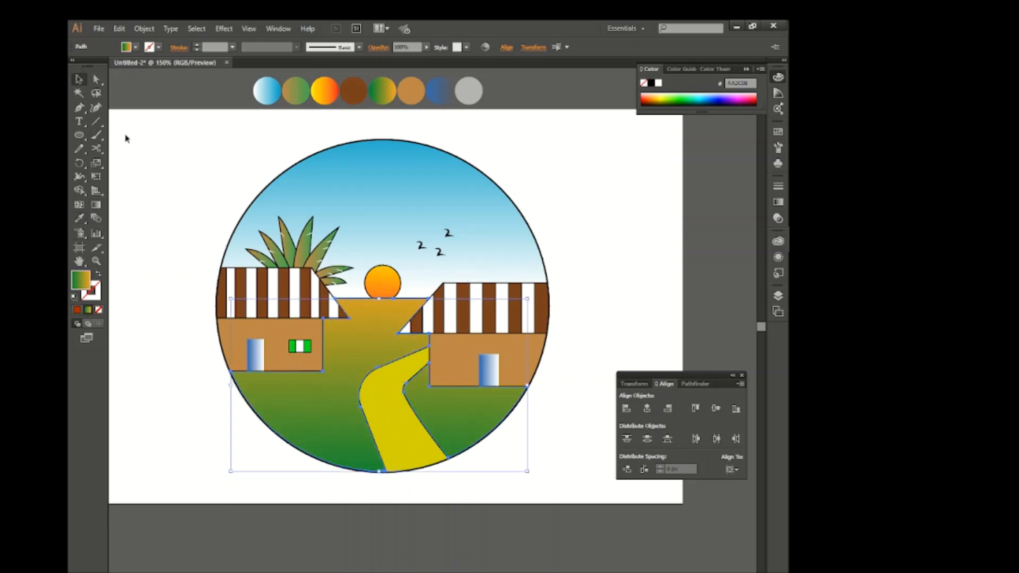
left_click(126, 139)
- Fill the winding path with the blue gradient sampled from the color circle above the artboard
left_click(392, 419)
left_click(79, 218)
left_click(437, 93)
left_click(79, 79)
left_click(132, 187)
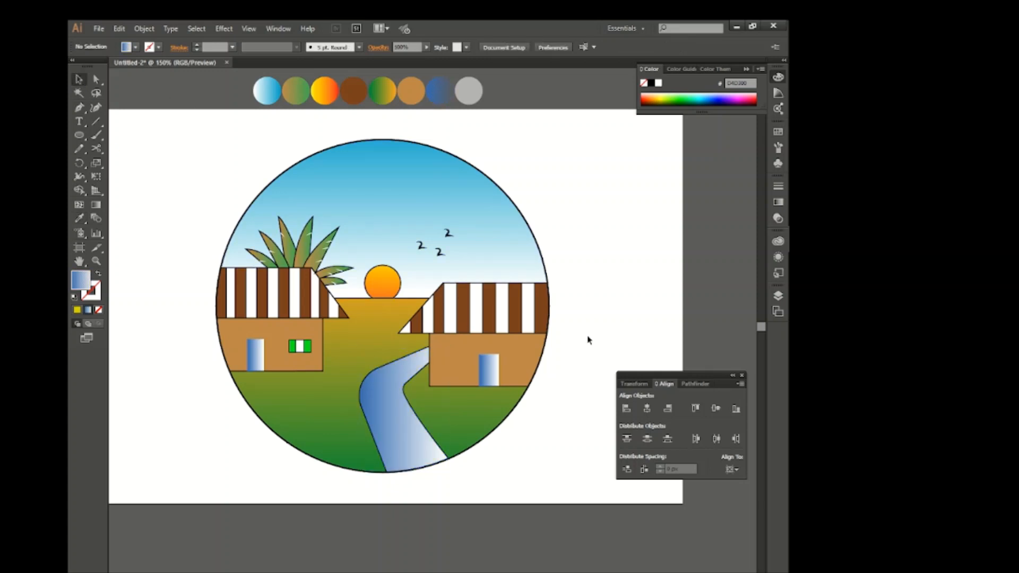
- Select the green window panes by matching fill and recolor them with the sampled light gray
left_click(306, 349)
left_click(181, 254)
left_click(79, 93)
left_click(308, 349)
left_click(308, 345)
left_click(80, 218)
left_click(468, 91)
left_click(79, 79)
left_click(135, 168)
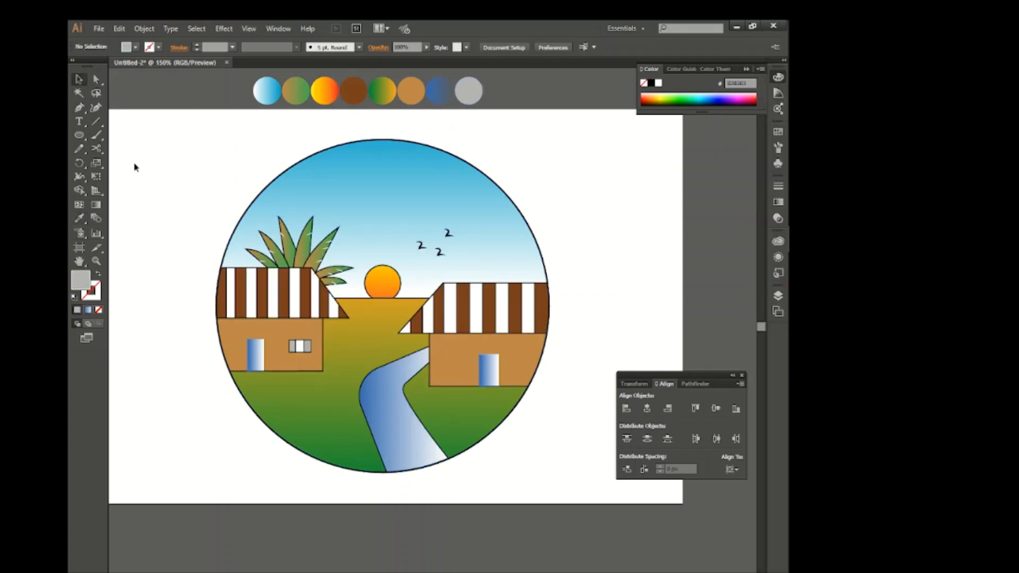
- Redirect the winding path's gradient so it runs from blue at the bottom to lighter at the far end
left_click(384, 395)
left_click(96, 204)
left_click_drag(387, 484, 425, 346)
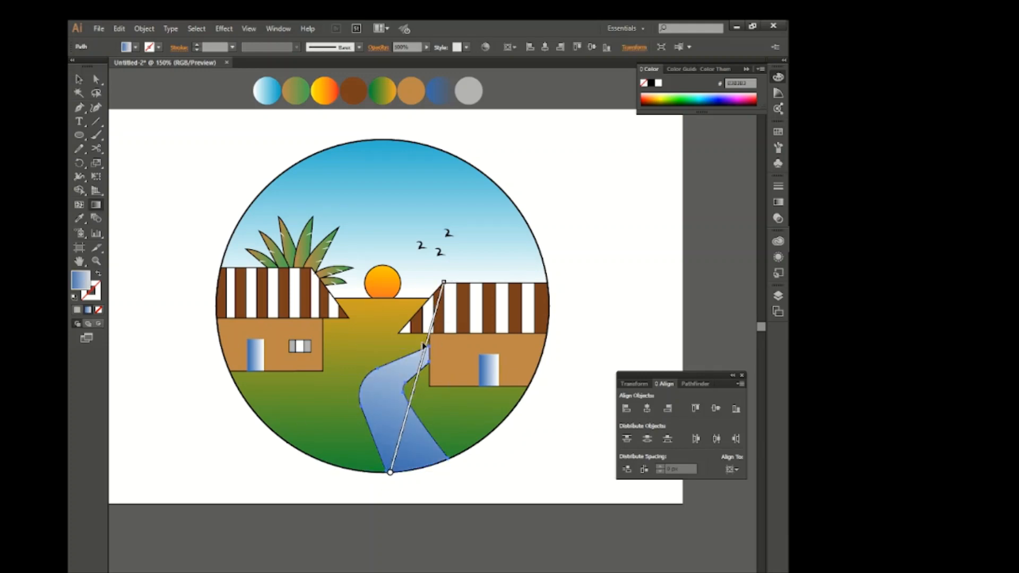
left_click(79, 79)
left_click(145, 164)
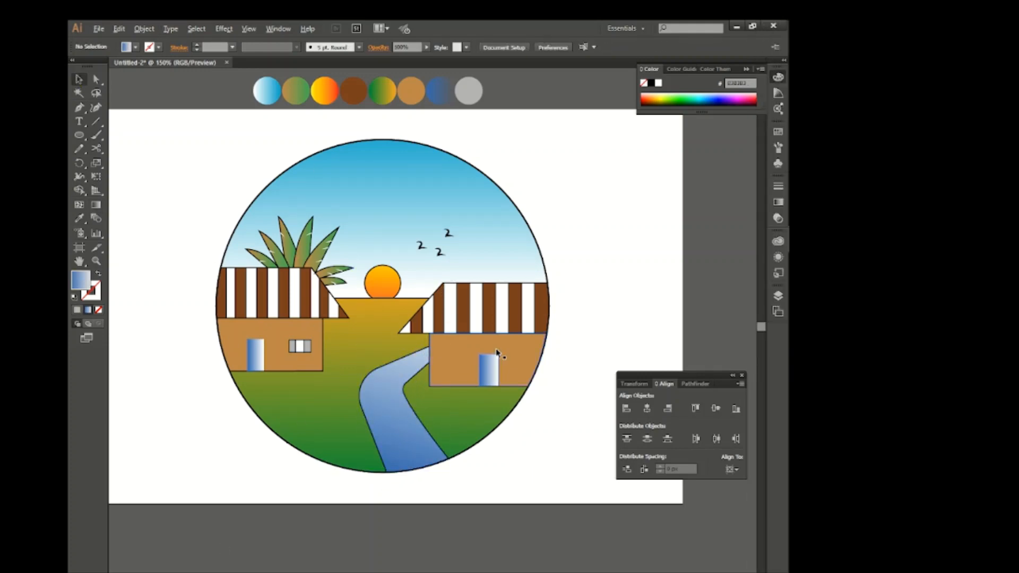